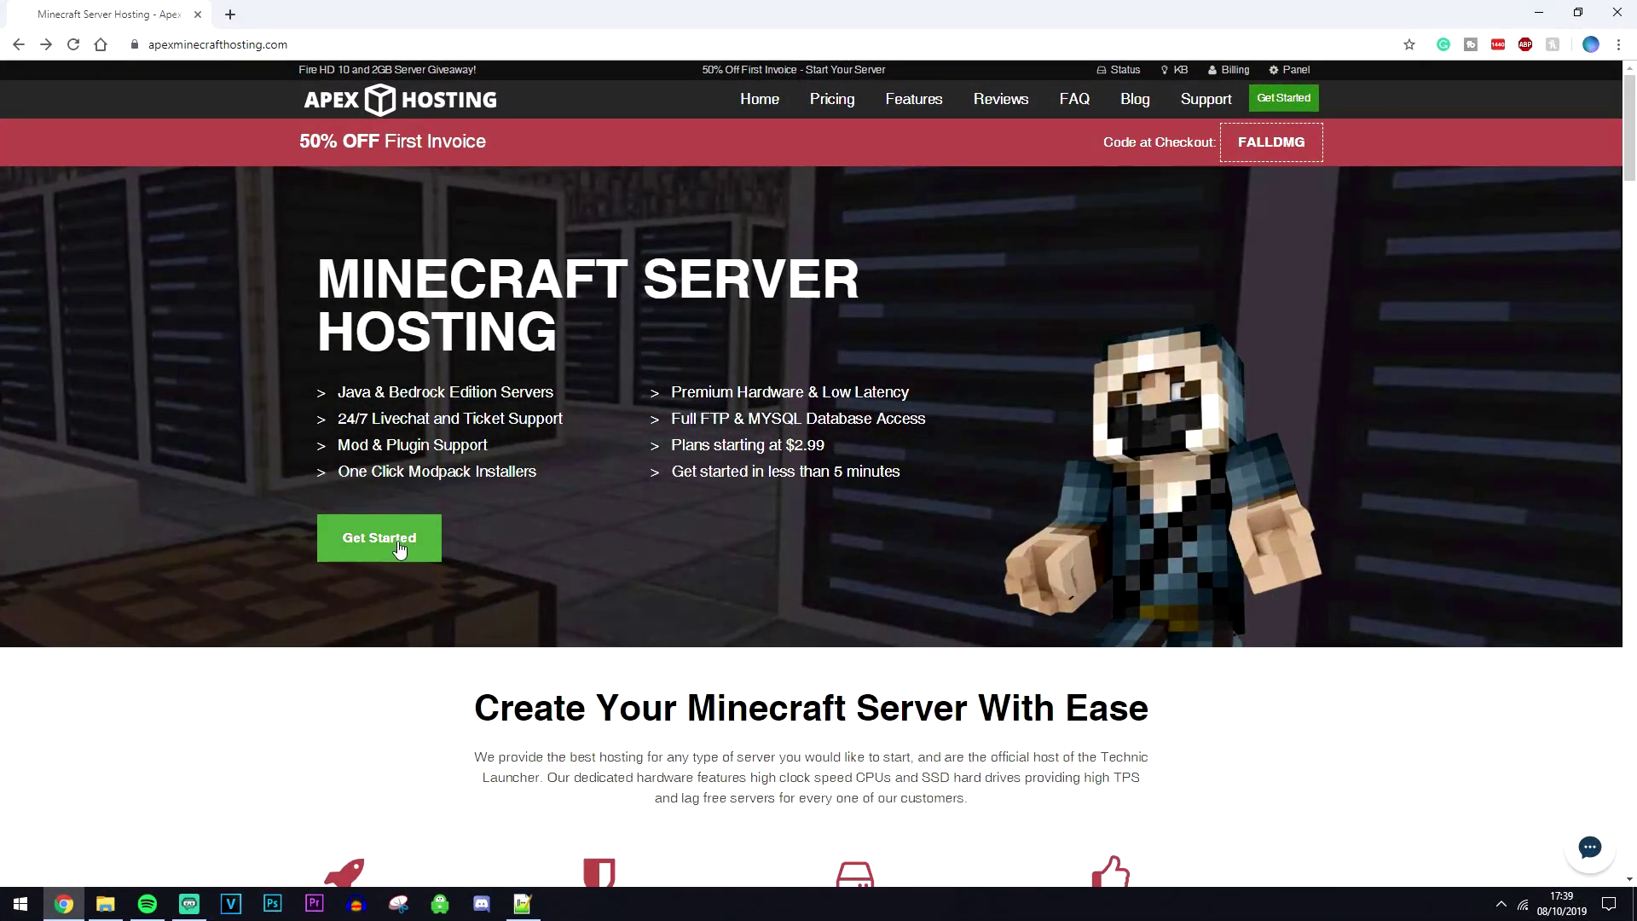
# Bring up the Choose Your Server pricing with the extra package sizes from 512MB listed.
pyautogui.click(417, 539)
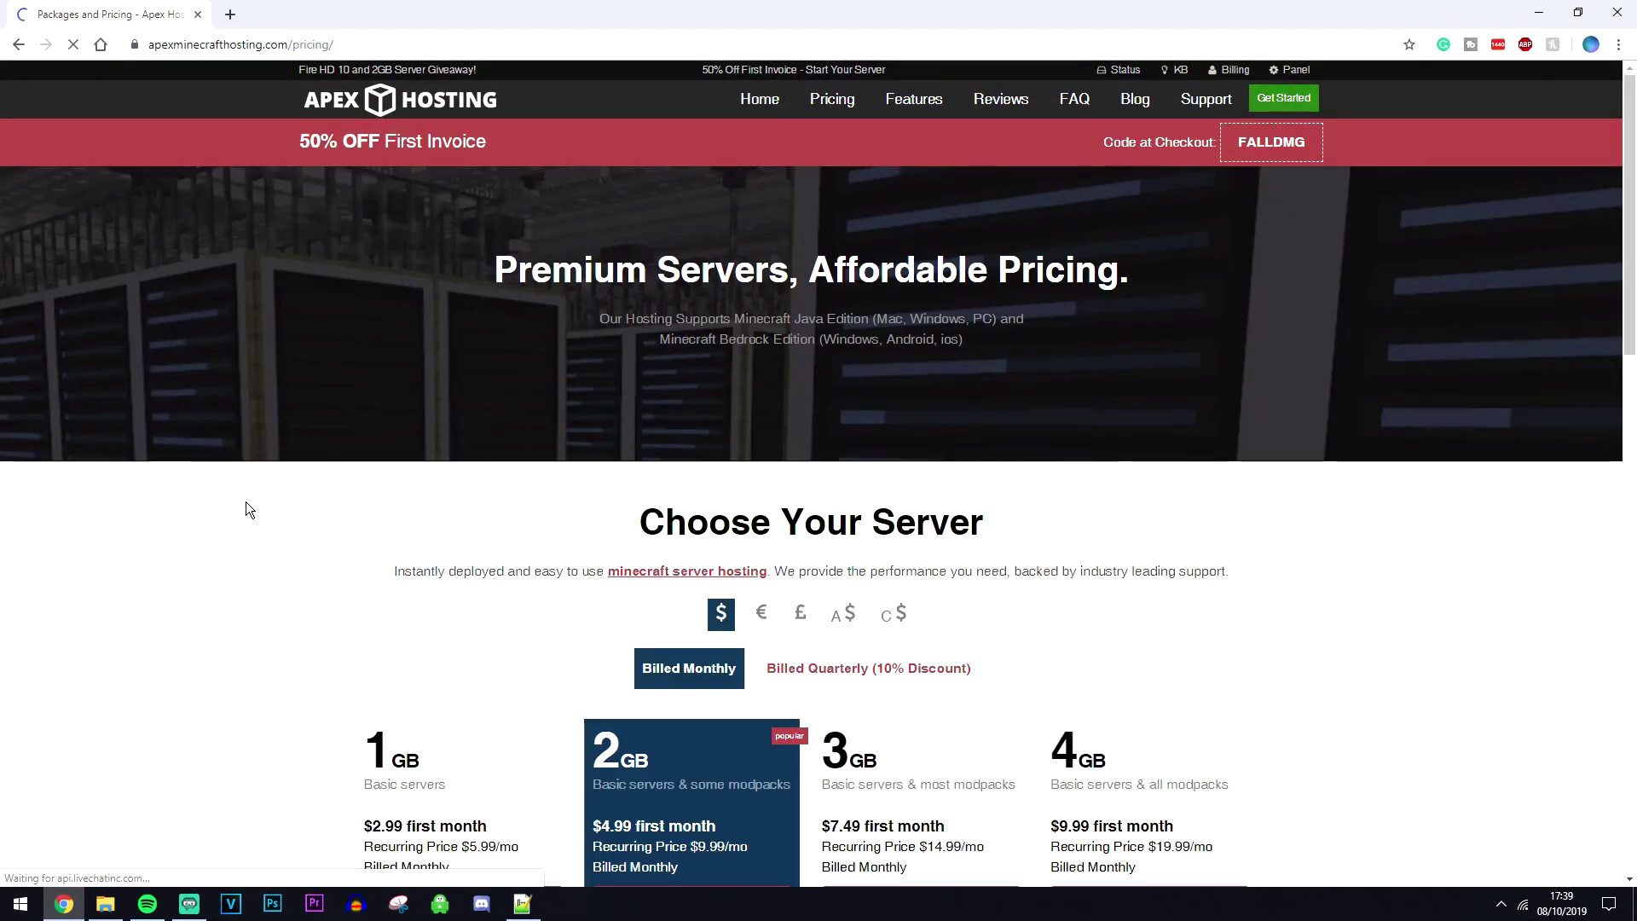
pyautogui.scroll(-1, 206, 484)
pyautogui.scroll(-3, 201, 478)
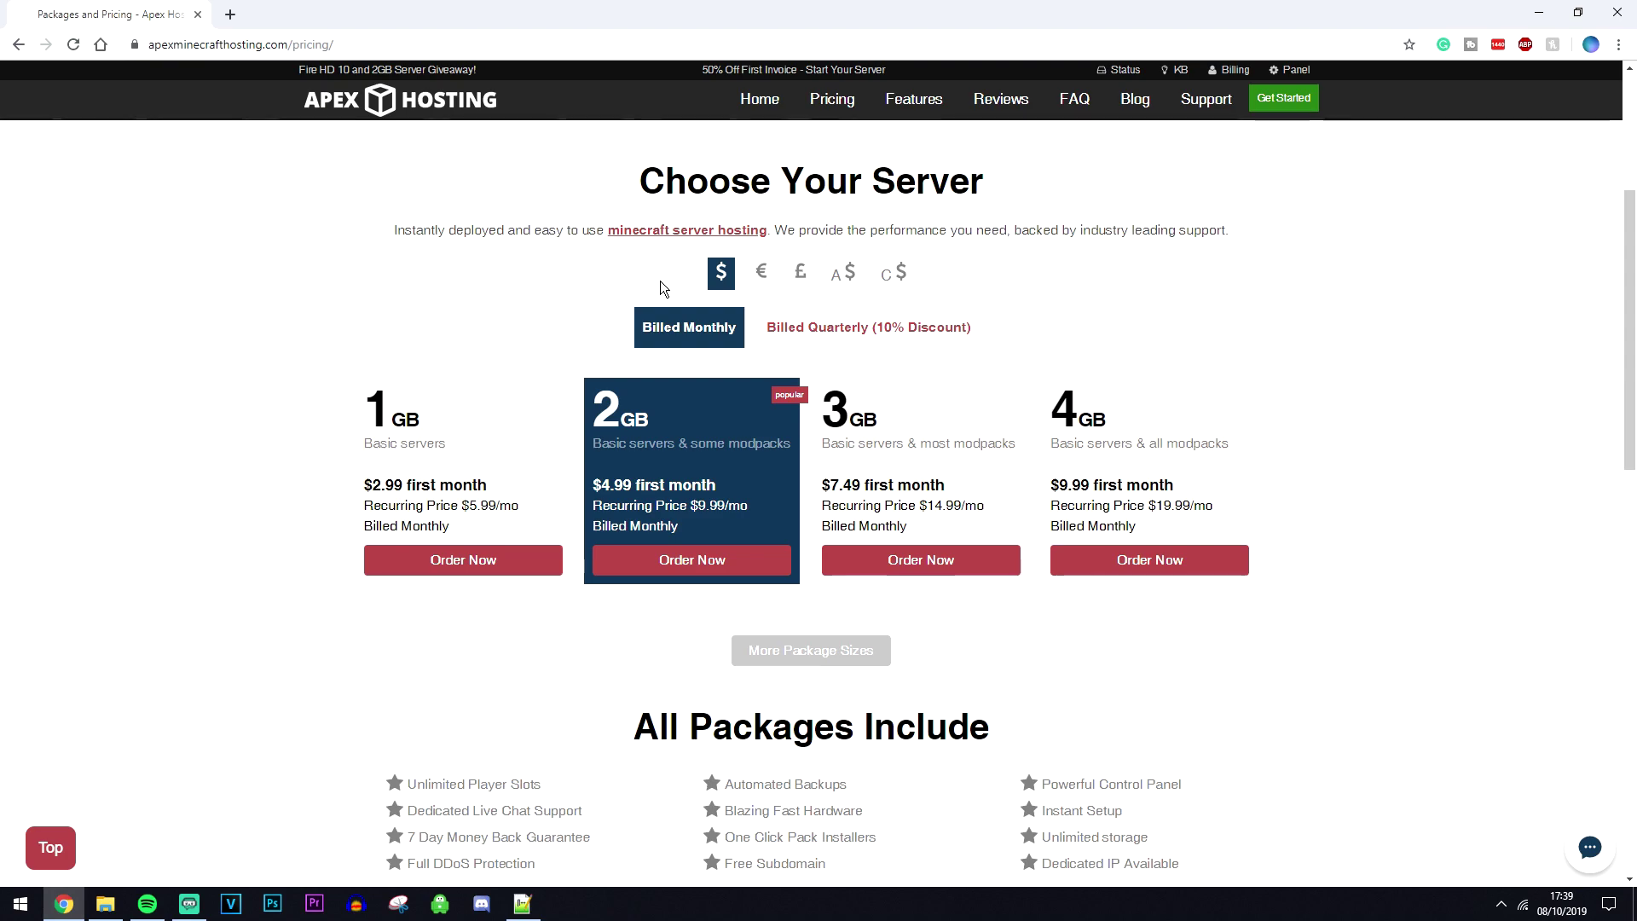
pyautogui.click(807, 653)
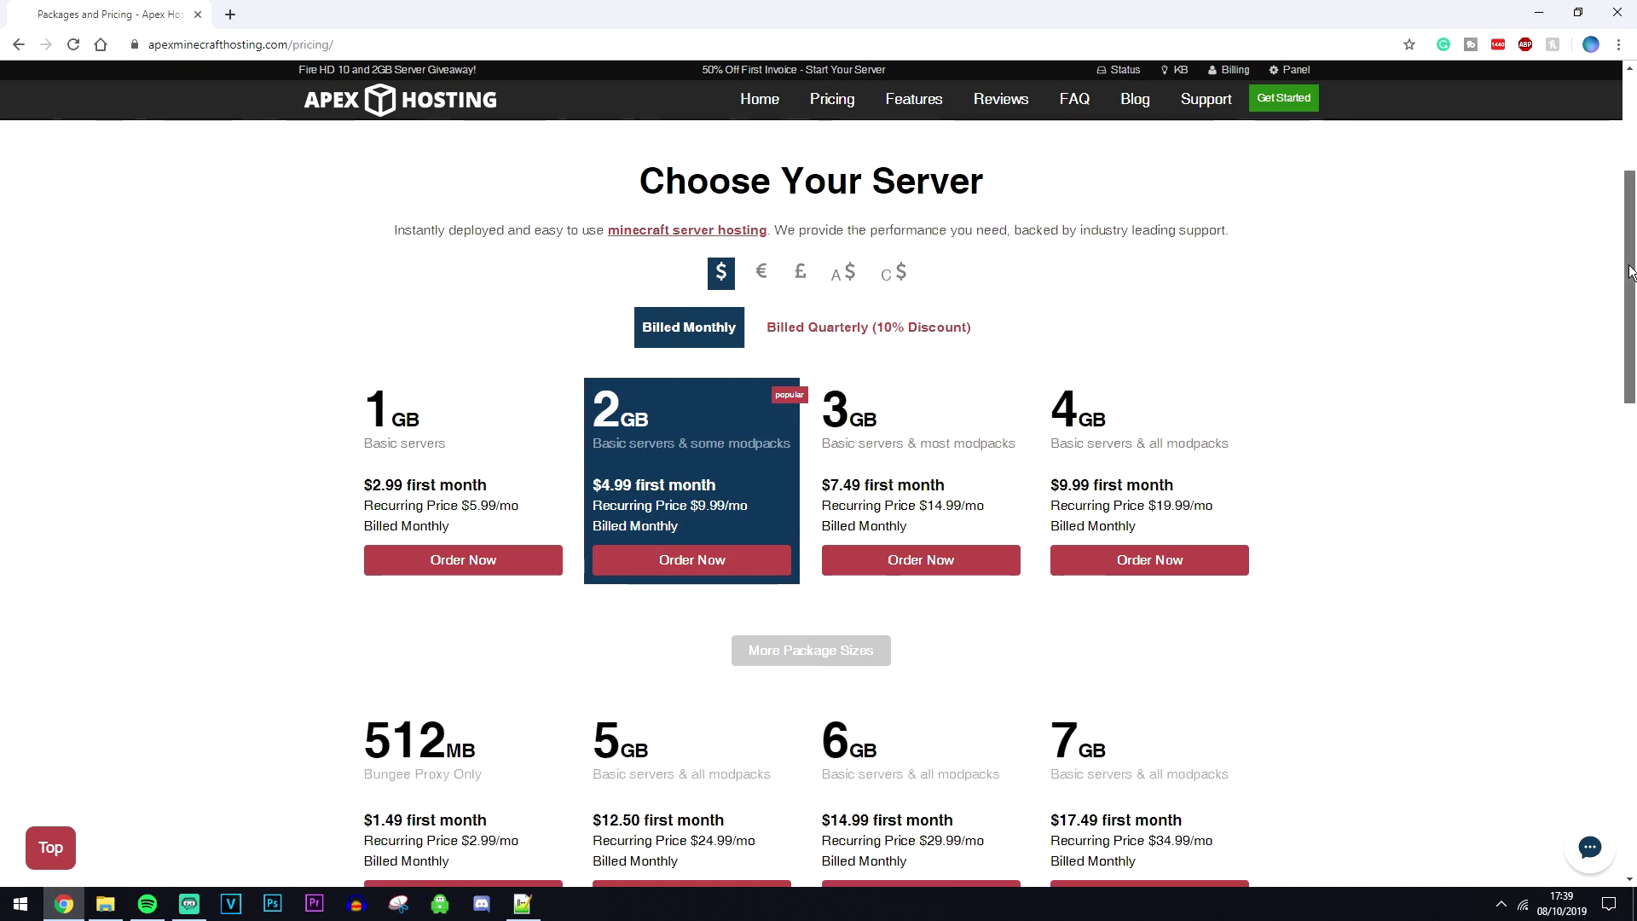
pyautogui.moveTo(1627, 286); pyautogui.dragTo(1612, 321)
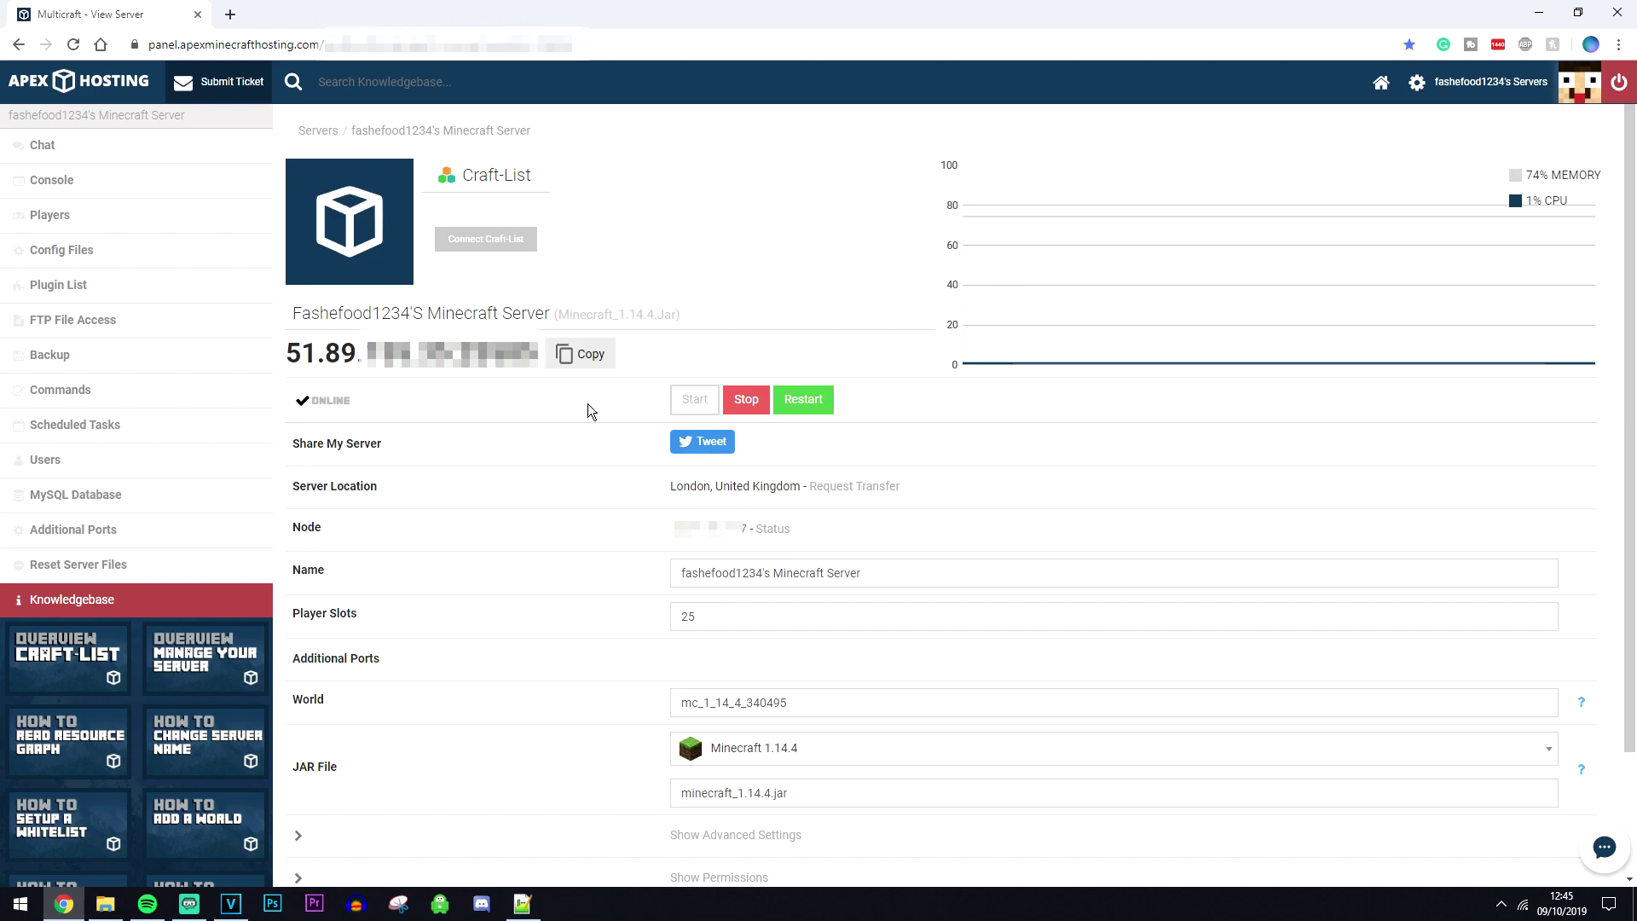
pyautogui.scroll(-3, 134, 668)
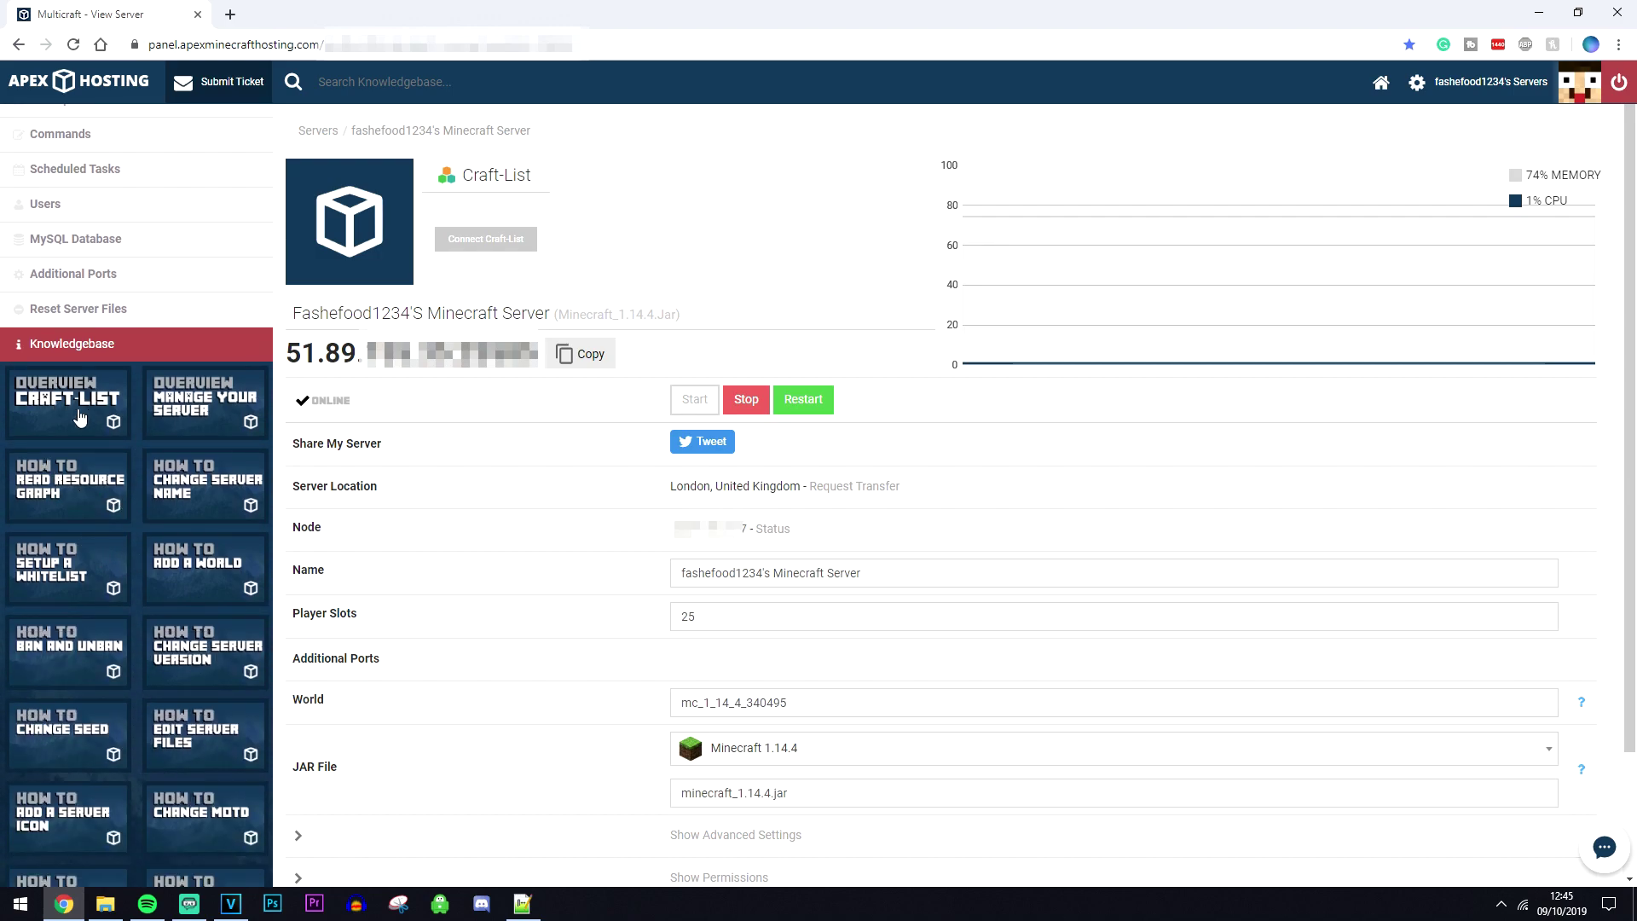
pyautogui.scroll(-1, 79, 417)
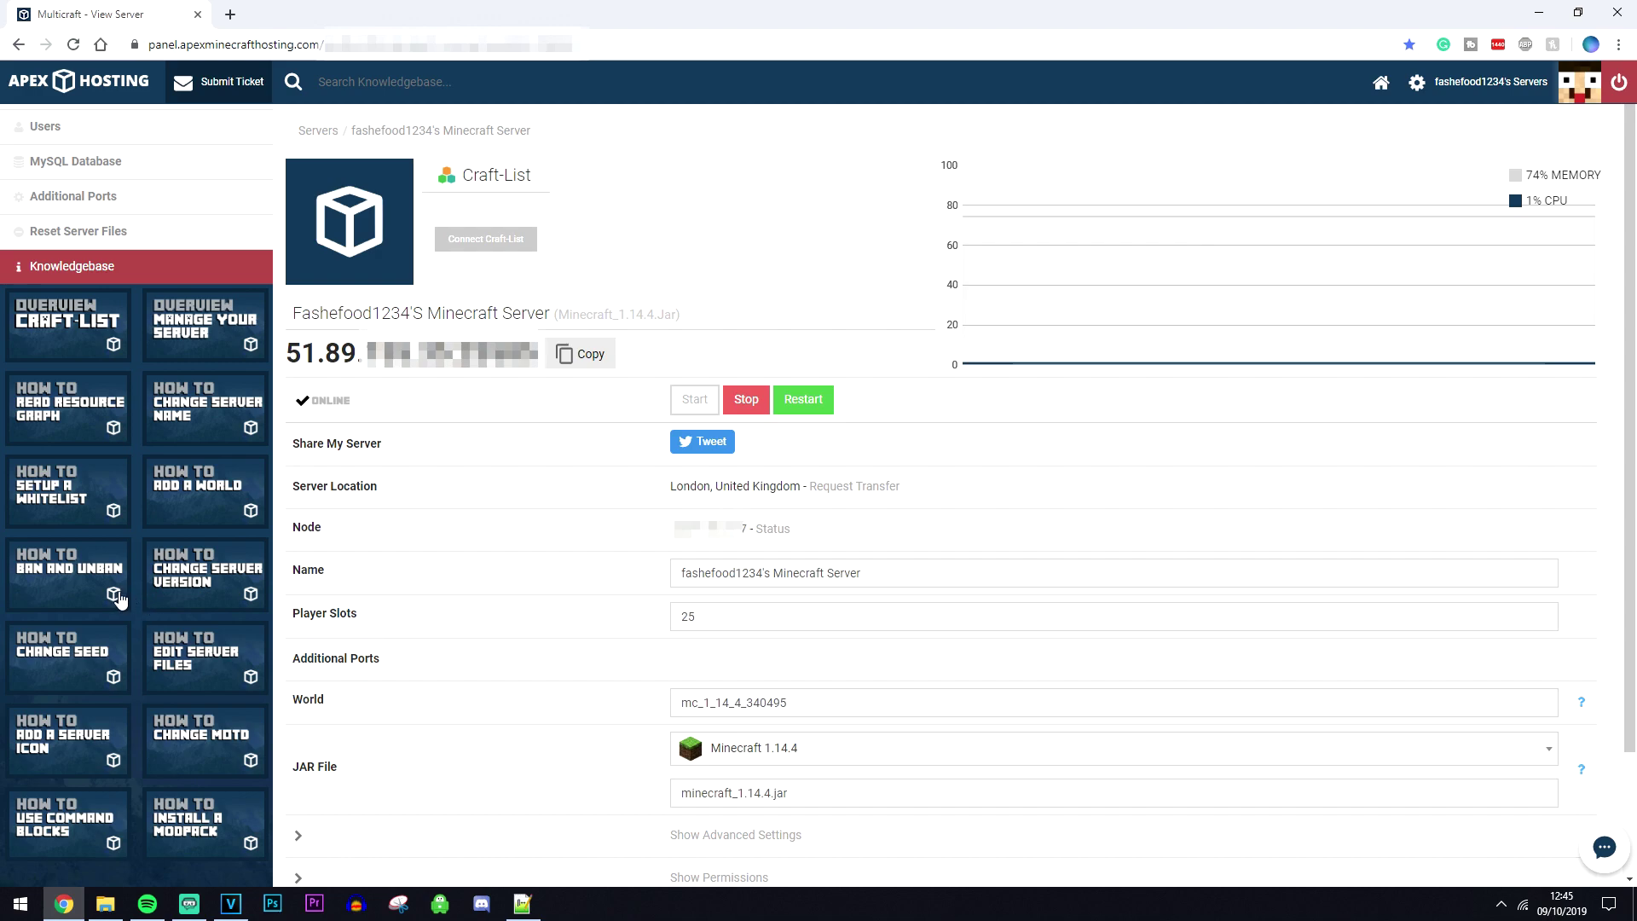
pyautogui.scroll(4, 124, 631)
pyautogui.scroll(1, 122, 650)
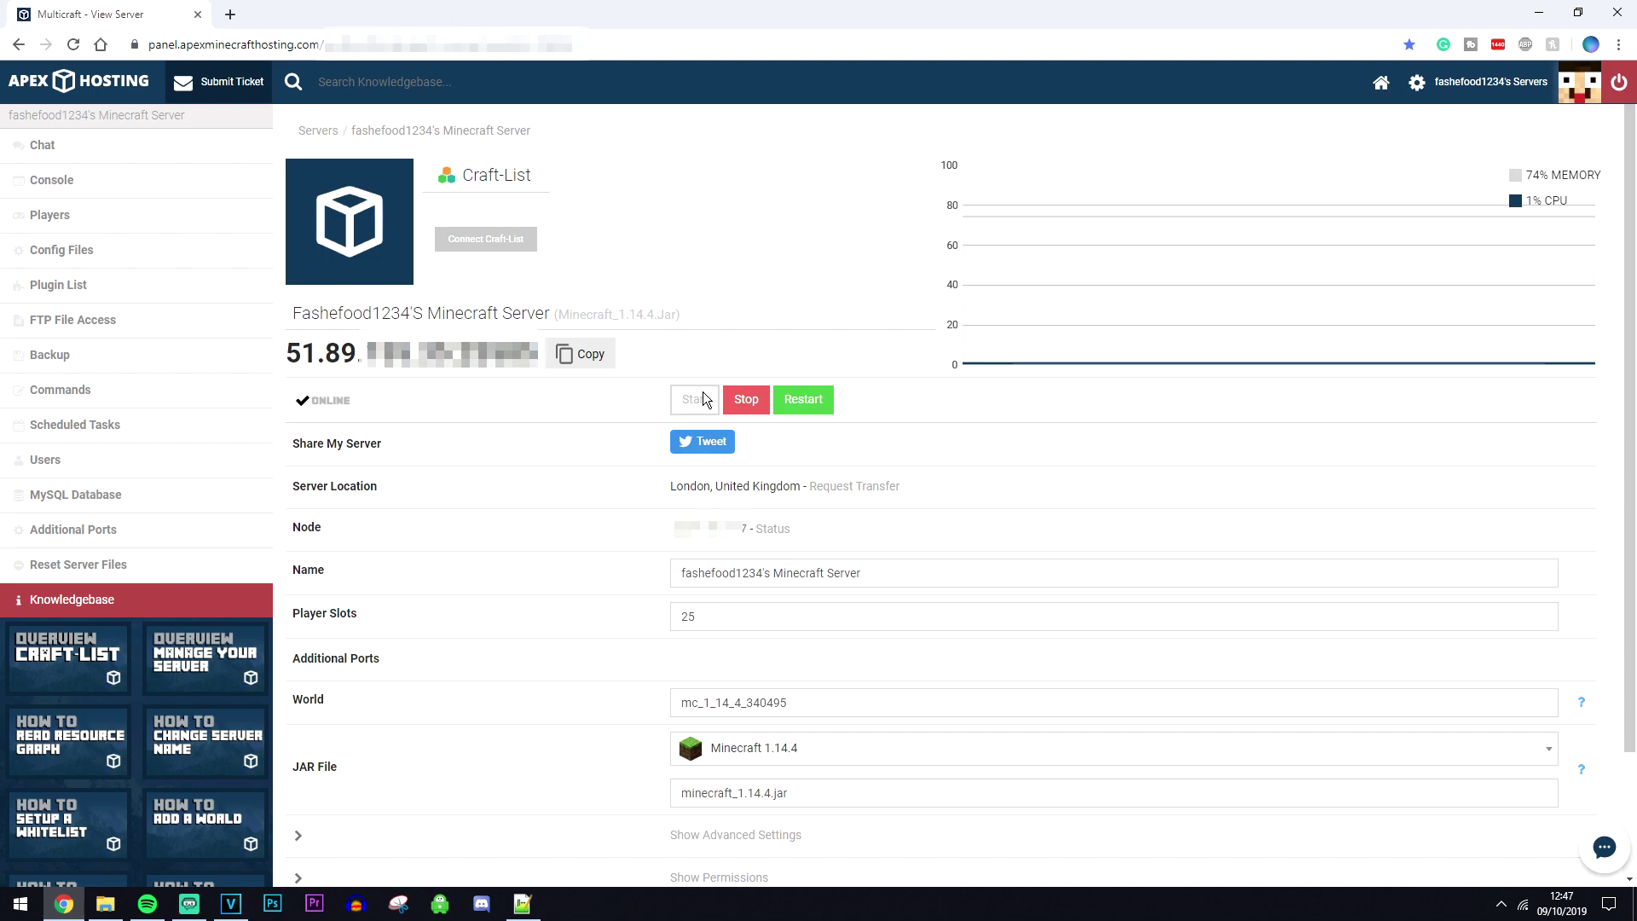
pyautogui.click(789, 398)
pyautogui.moveTo(690, 573); pyautogui.dragTo(869, 566)
pyautogui.moveTo(696, 617); pyautogui.dragTo(681, 621)
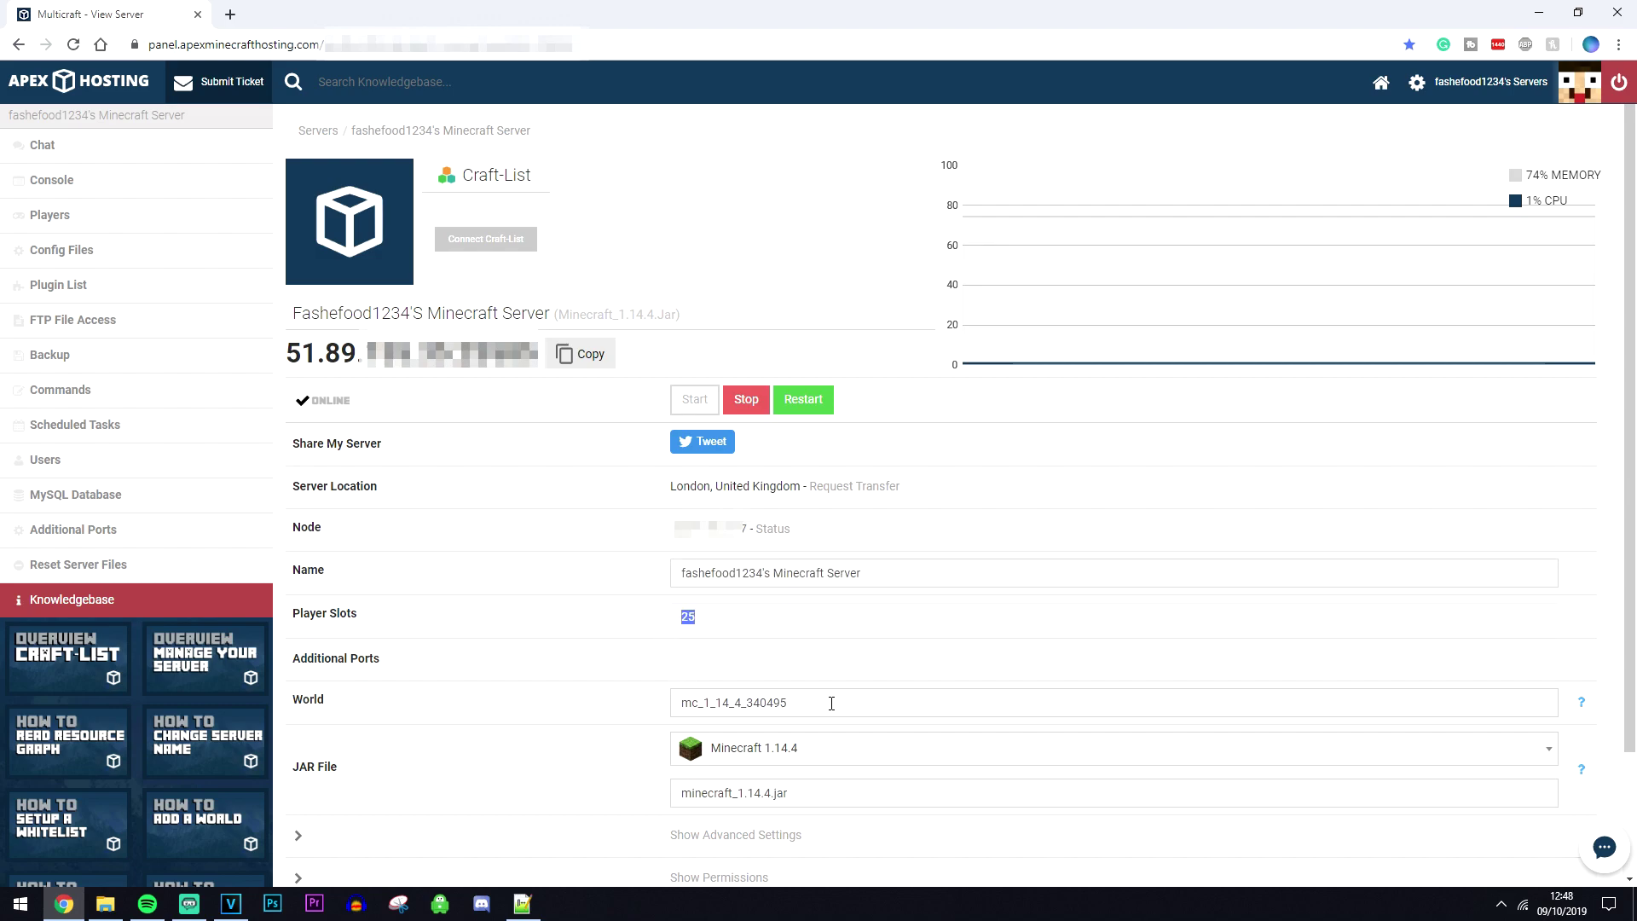
pyautogui.moveTo(831, 703); pyautogui.dragTo(662, 701)
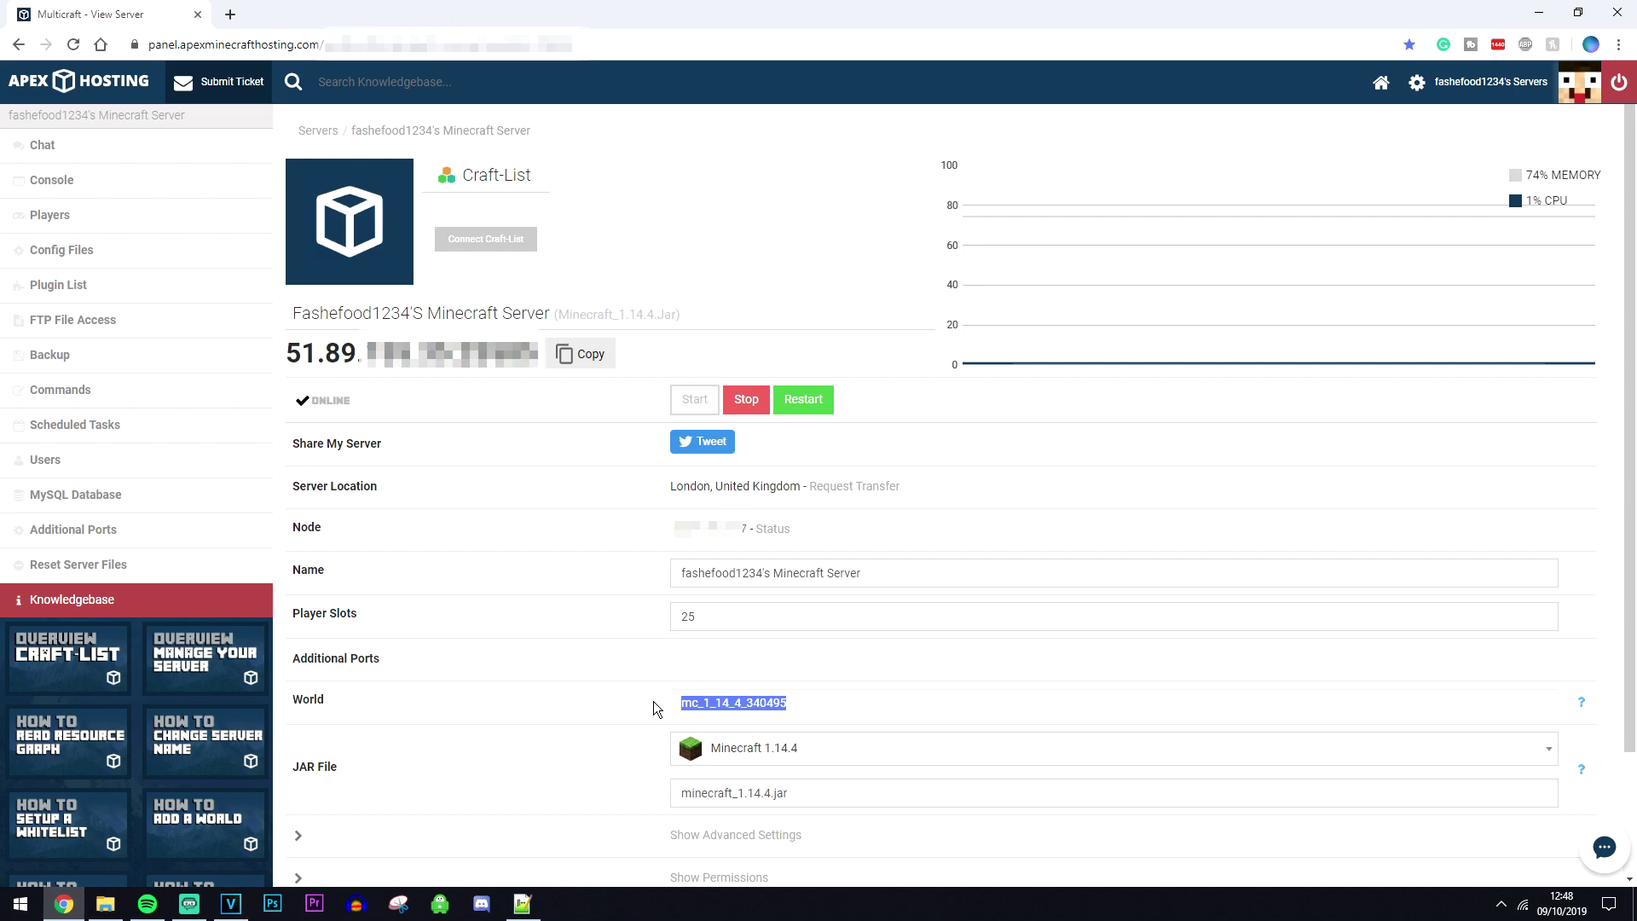
pyautogui.click(887, 756)
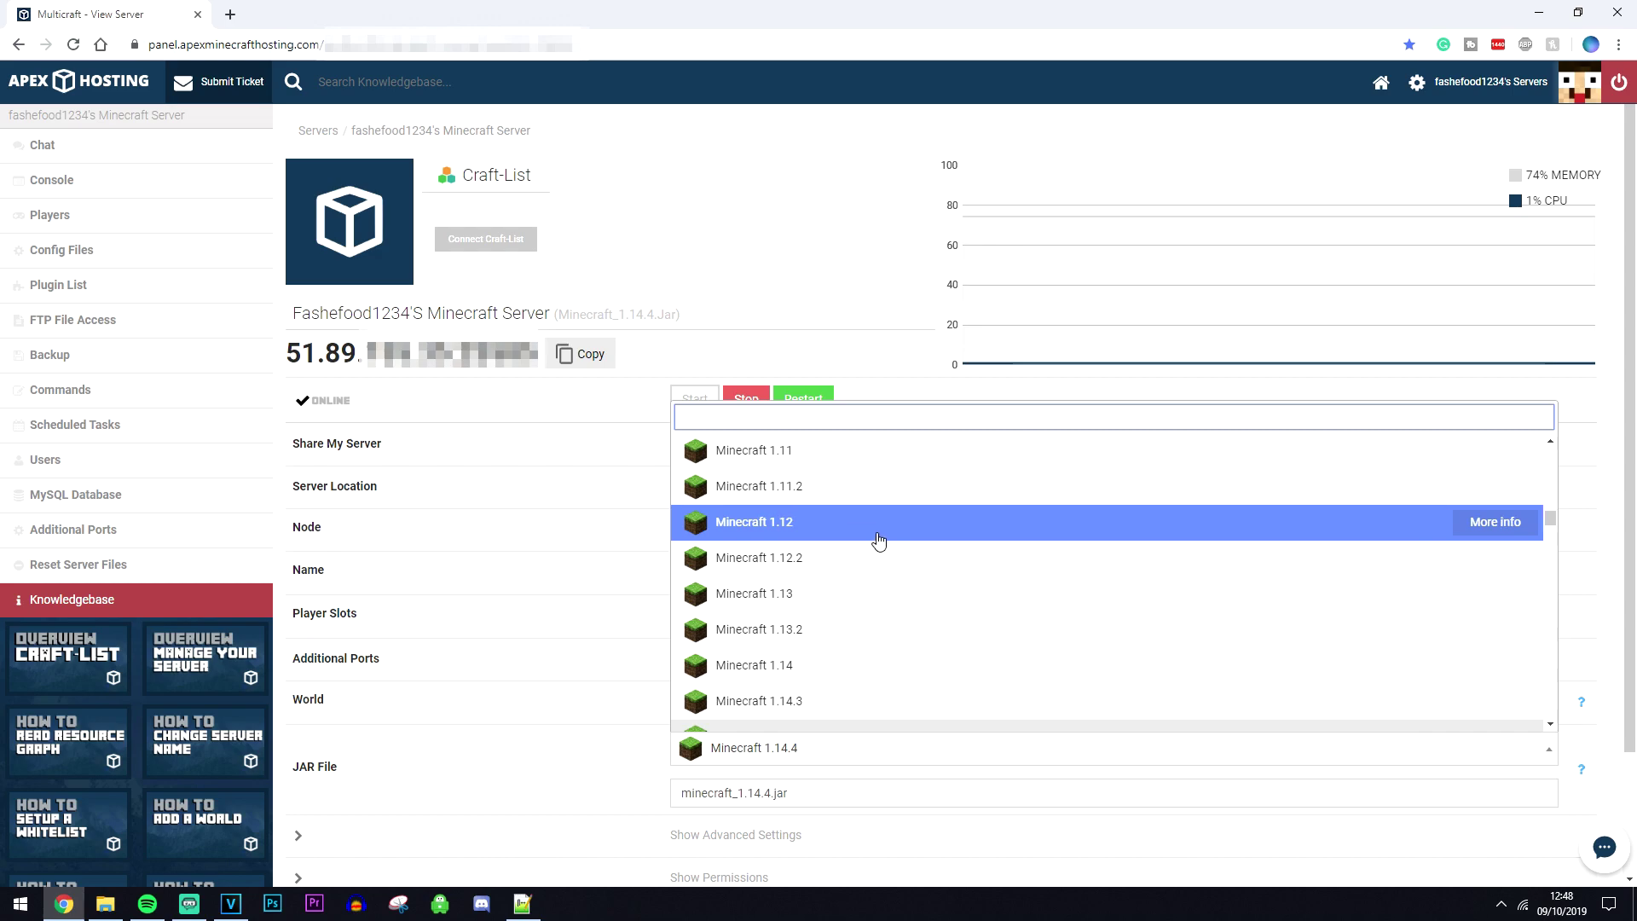
pyautogui.scroll(-4, 878, 542)
pyautogui.scroll(7, 887, 597)
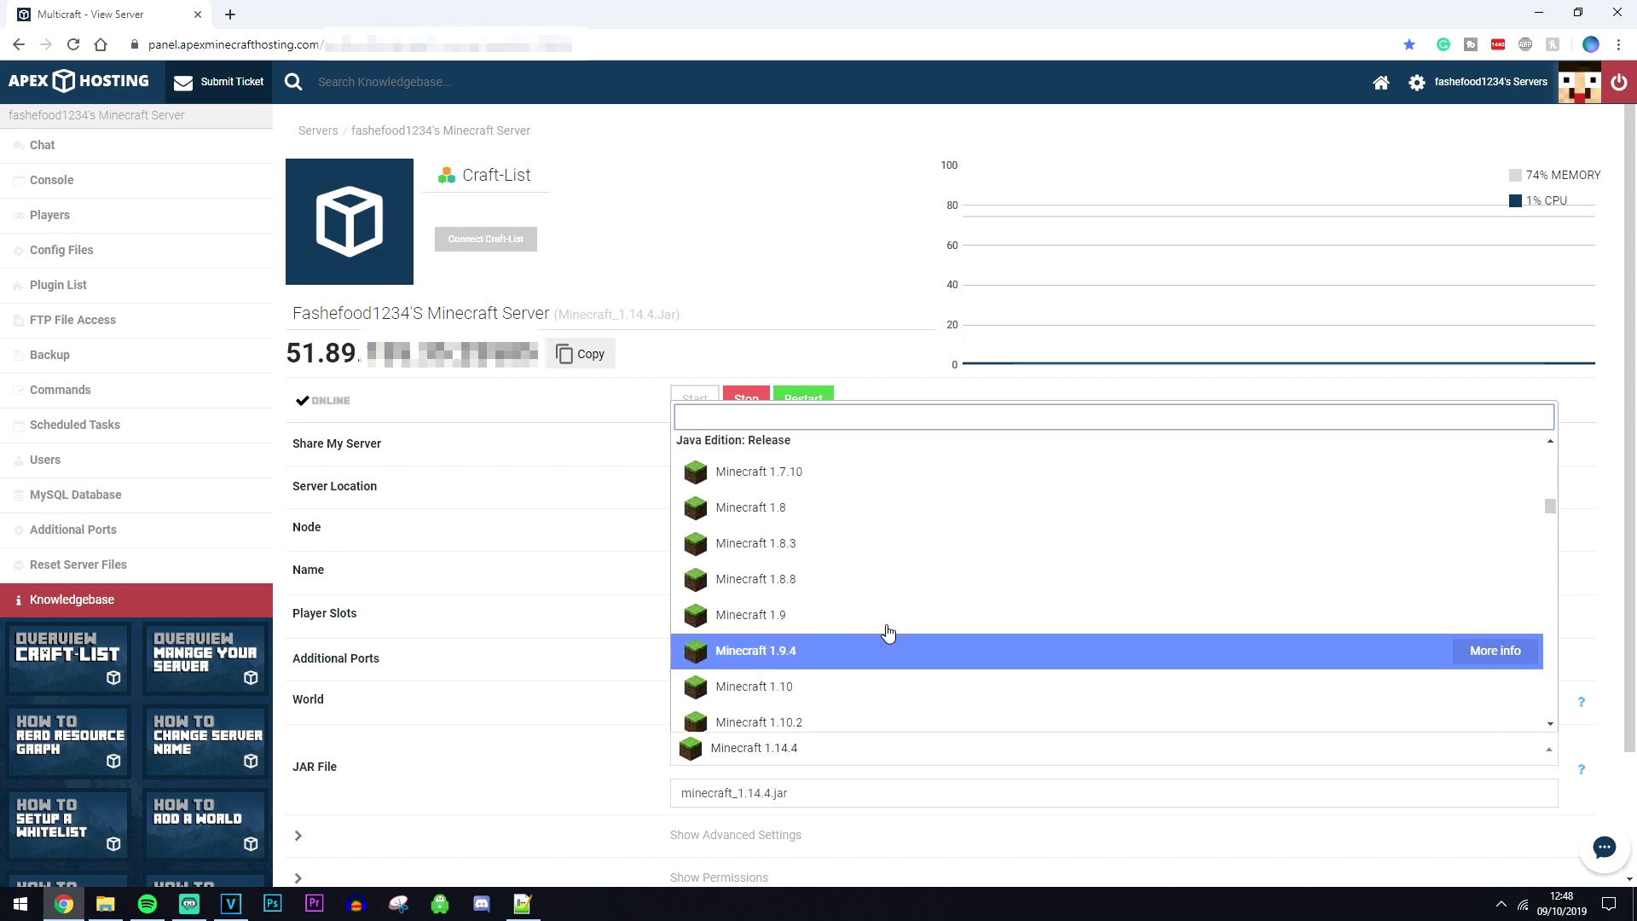
pyautogui.scroll(5, 888, 635)
pyautogui.click(470, 425)
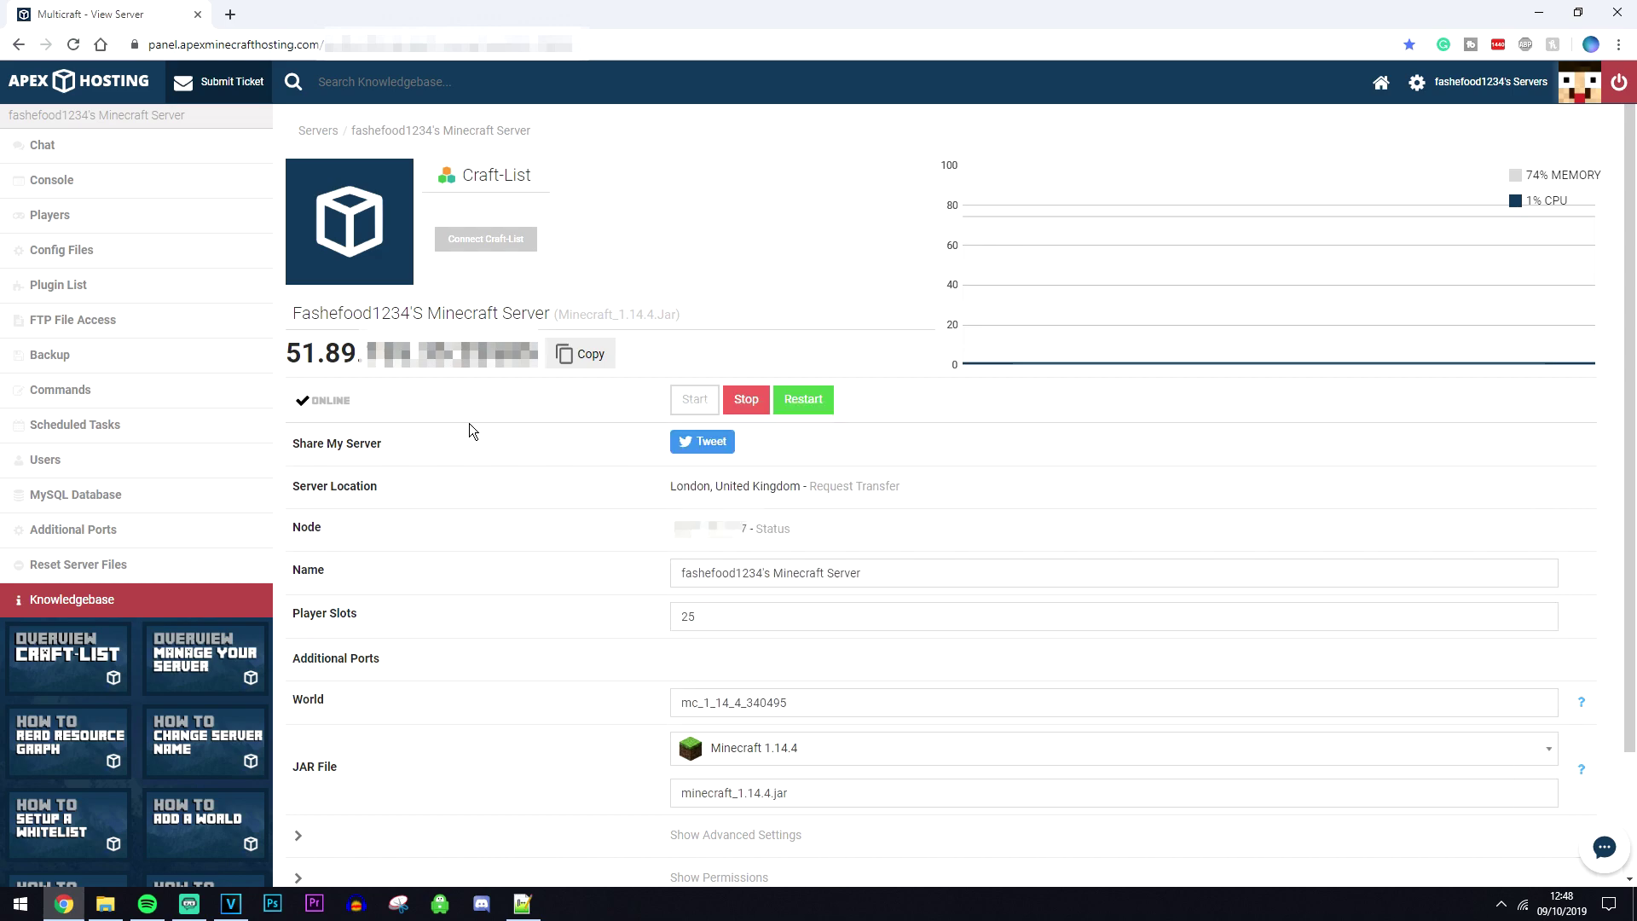
pyautogui.click(60, 189)
pyautogui.click(68, 256)
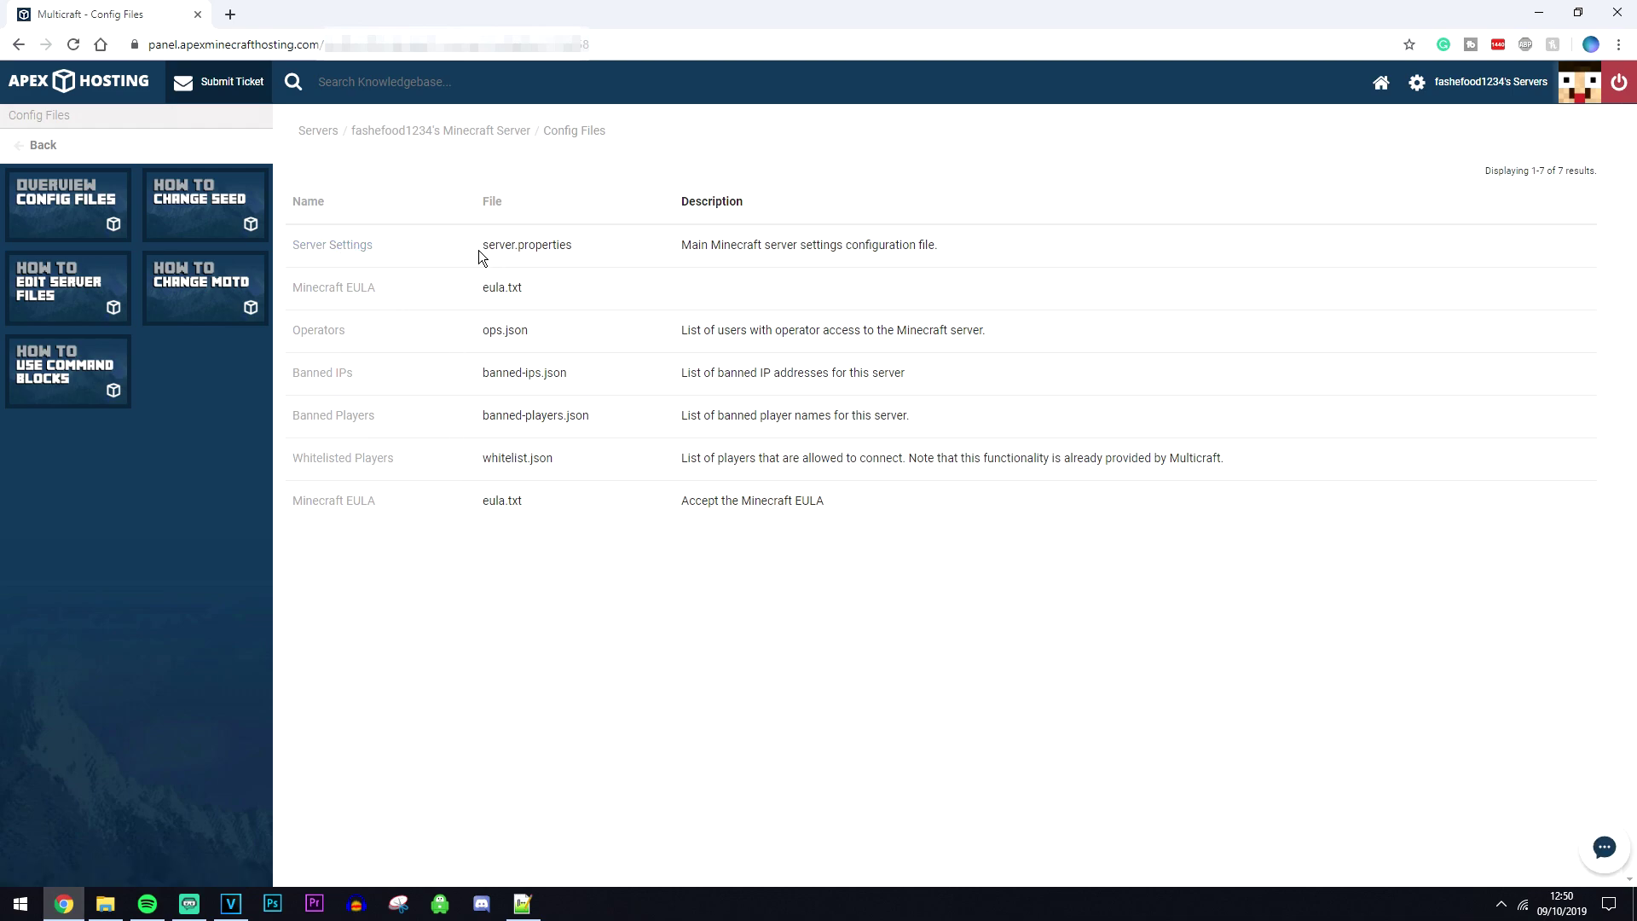
pyautogui.moveTo(480, 247); pyautogui.dragTo(602, 253)
pyautogui.click(586, 257)
pyautogui.click(349, 254)
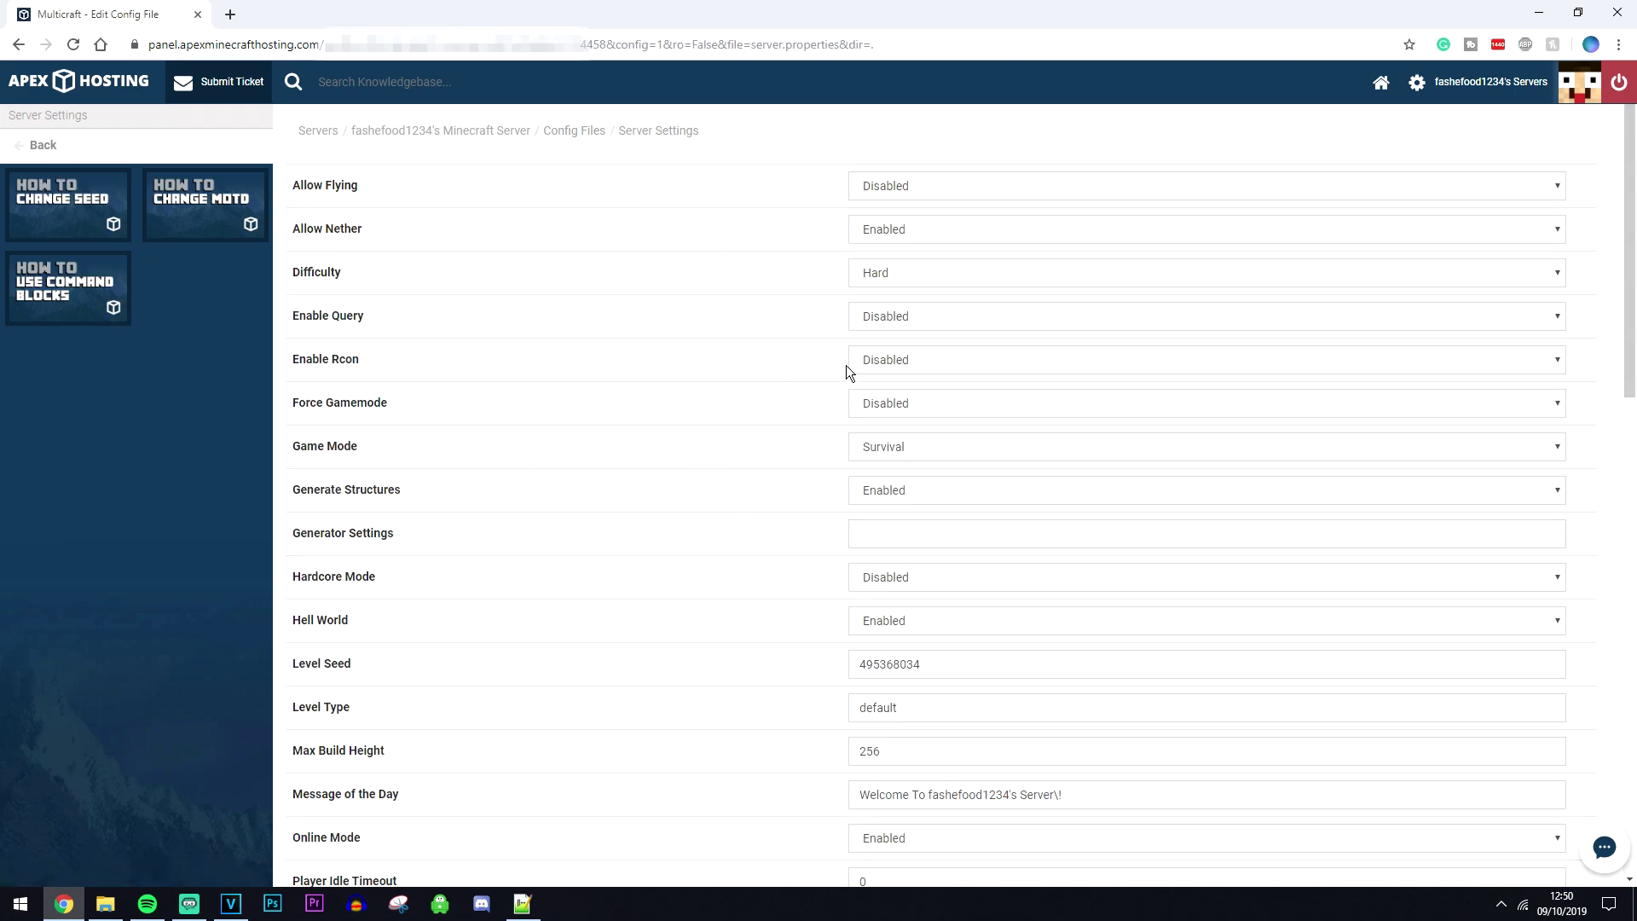
pyautogui.moveTo(1629, 228); pyautogui.dragTo(1632, 682)
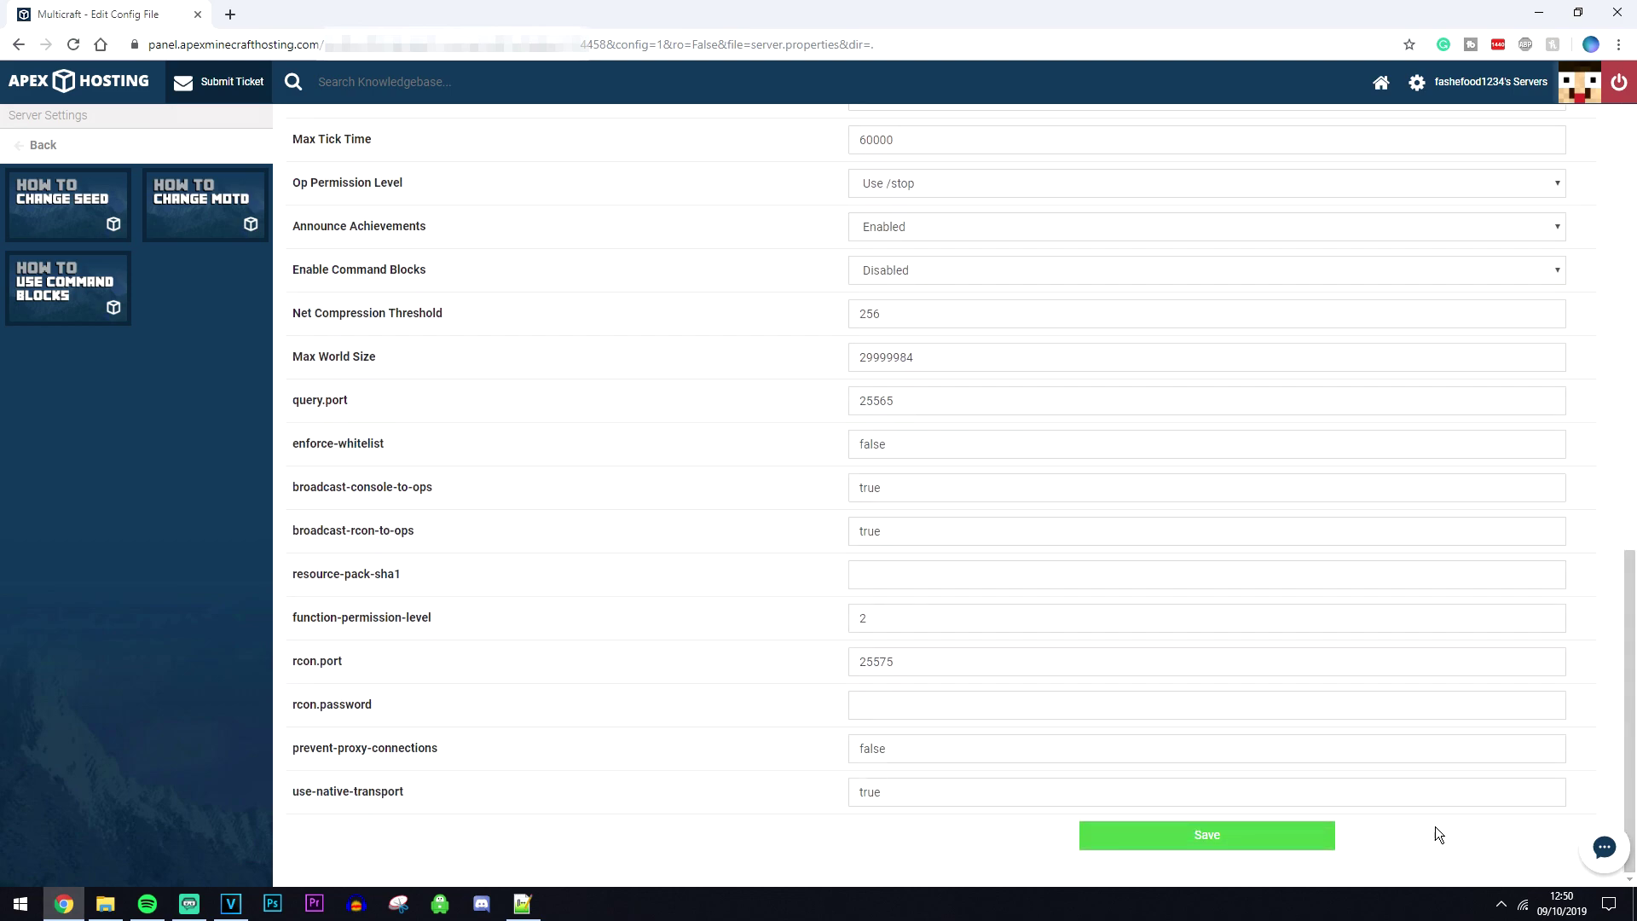
pyautogui.click(1278, 851)
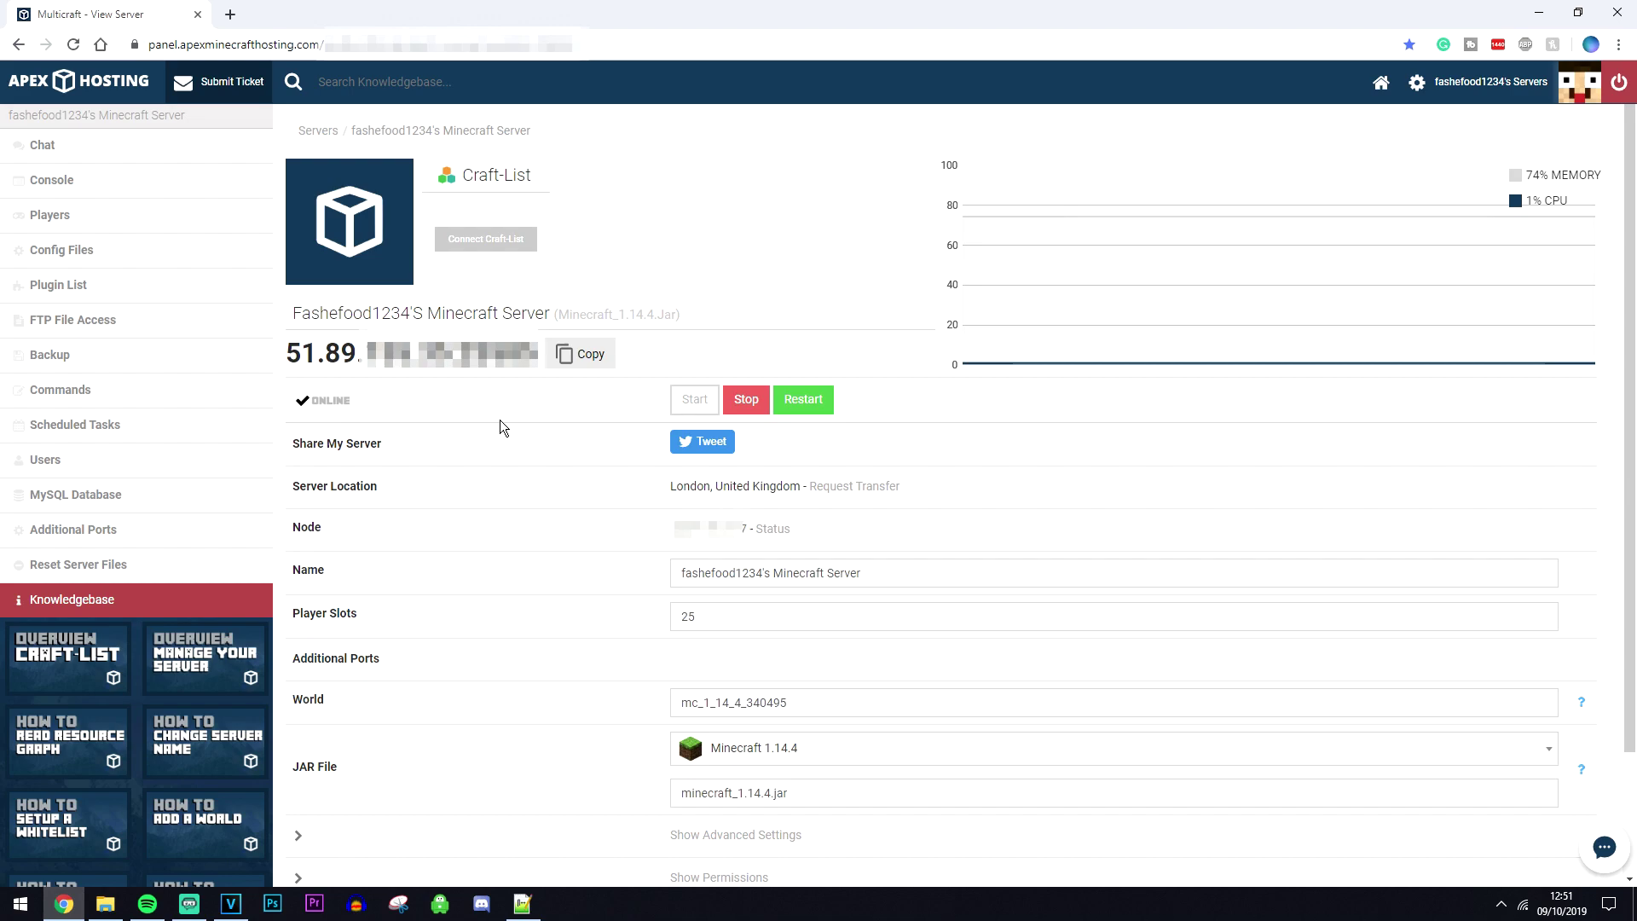
# Log in to FTP File Access and open server.properties from the server's file list.
pyautogui.click(54, 322)
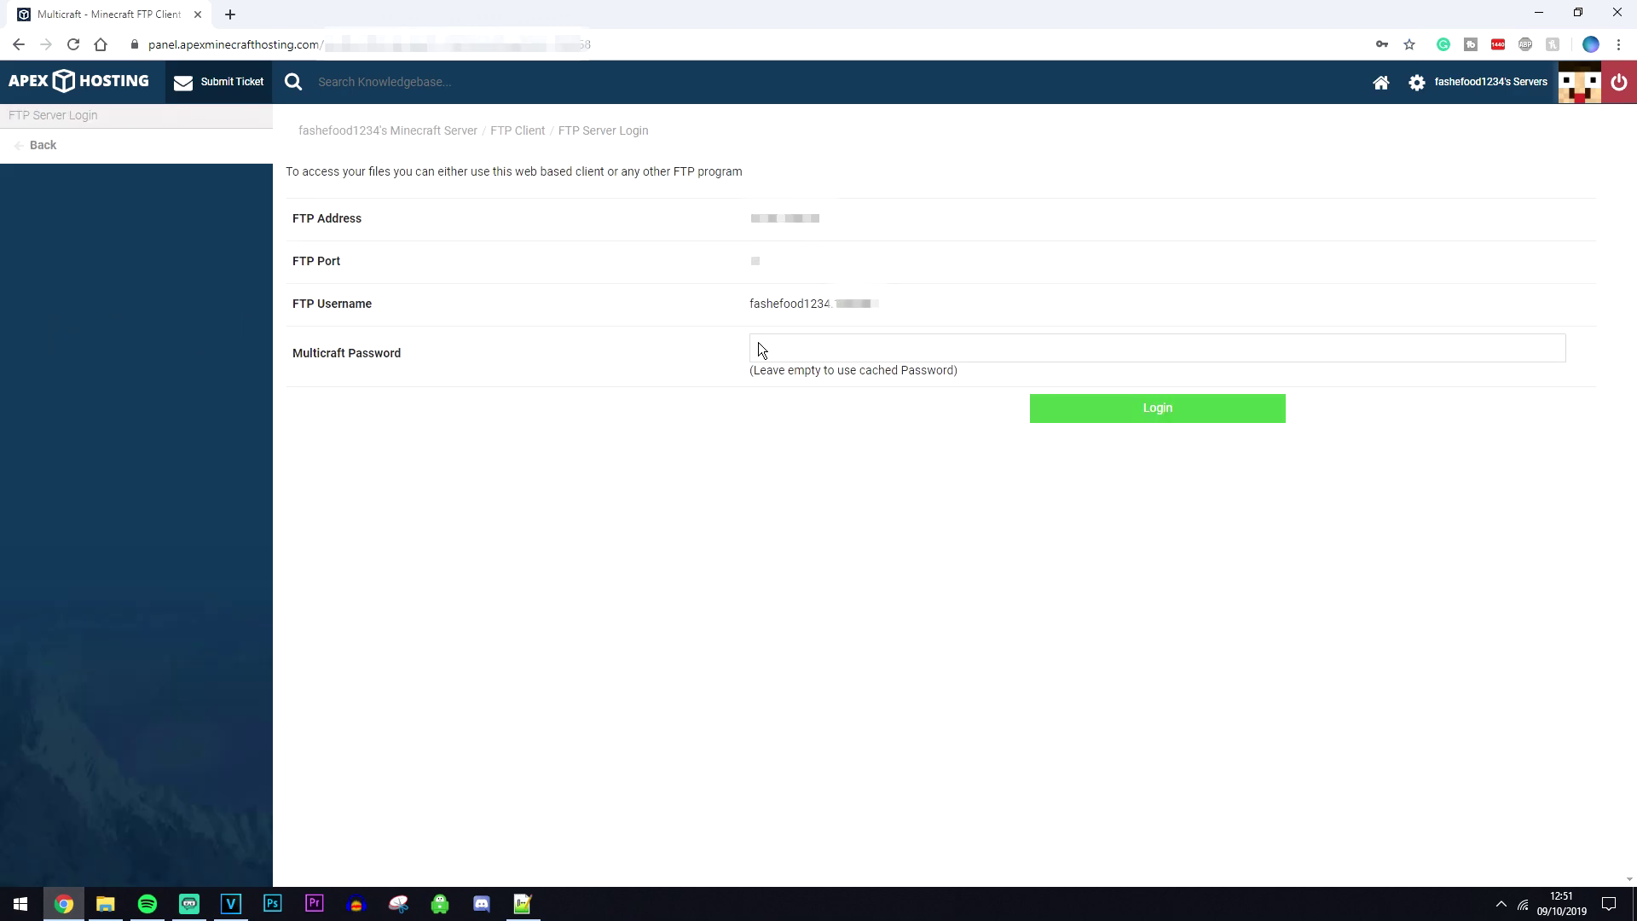
pyautogui.click(1084, 425)
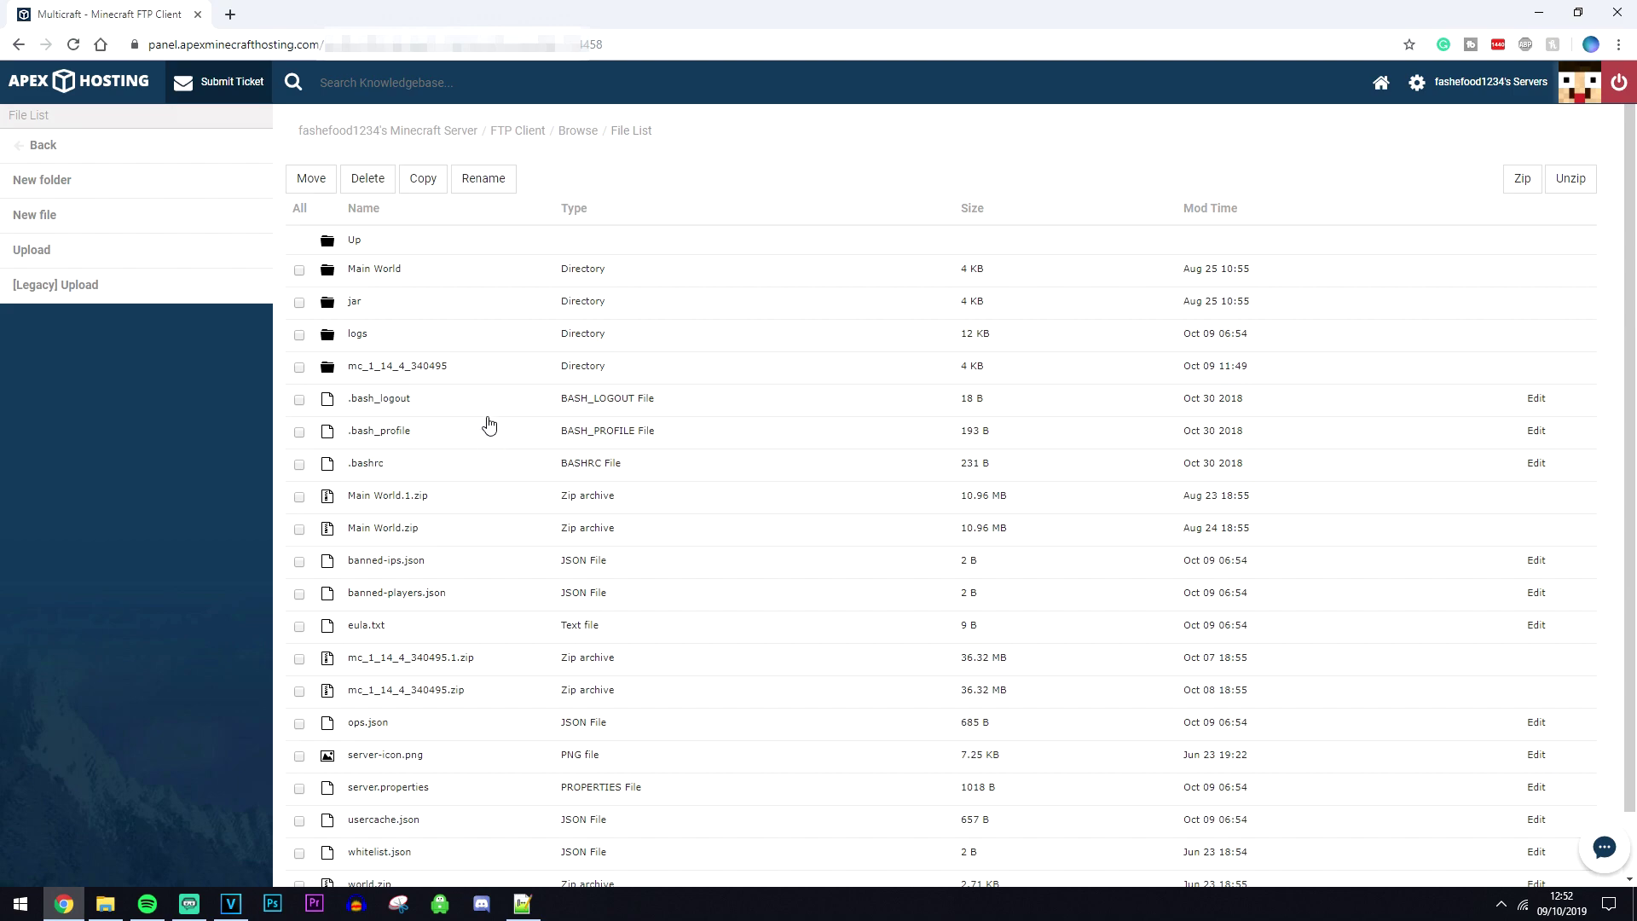
pyautogui.scroll(-1, 484, 422)
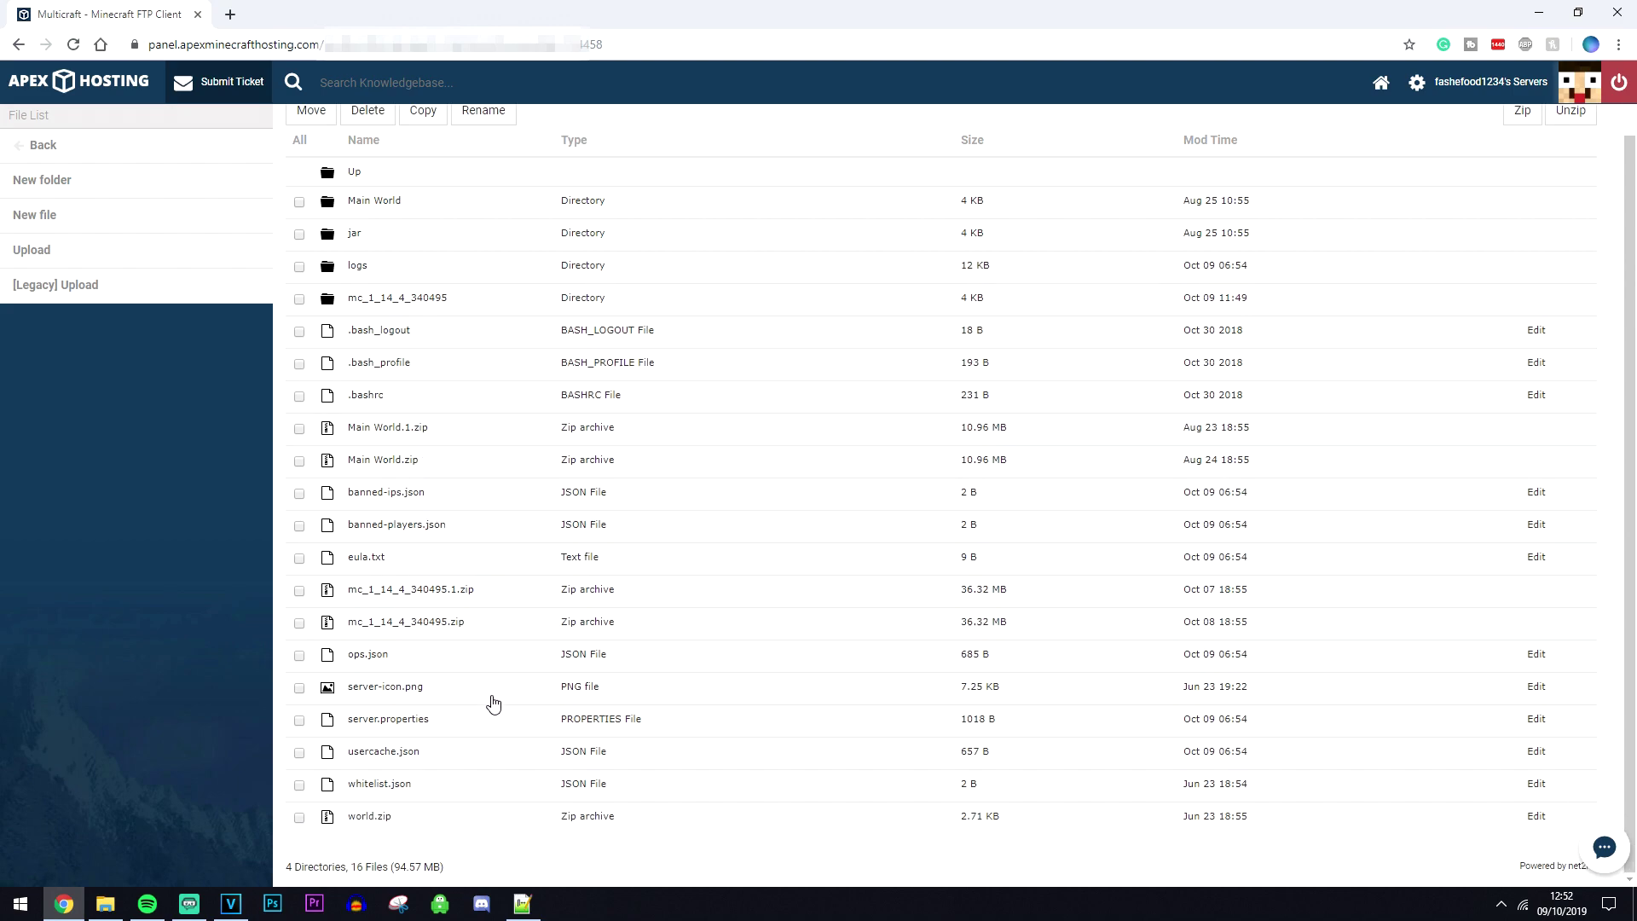
pyautogui.click(378, 721)
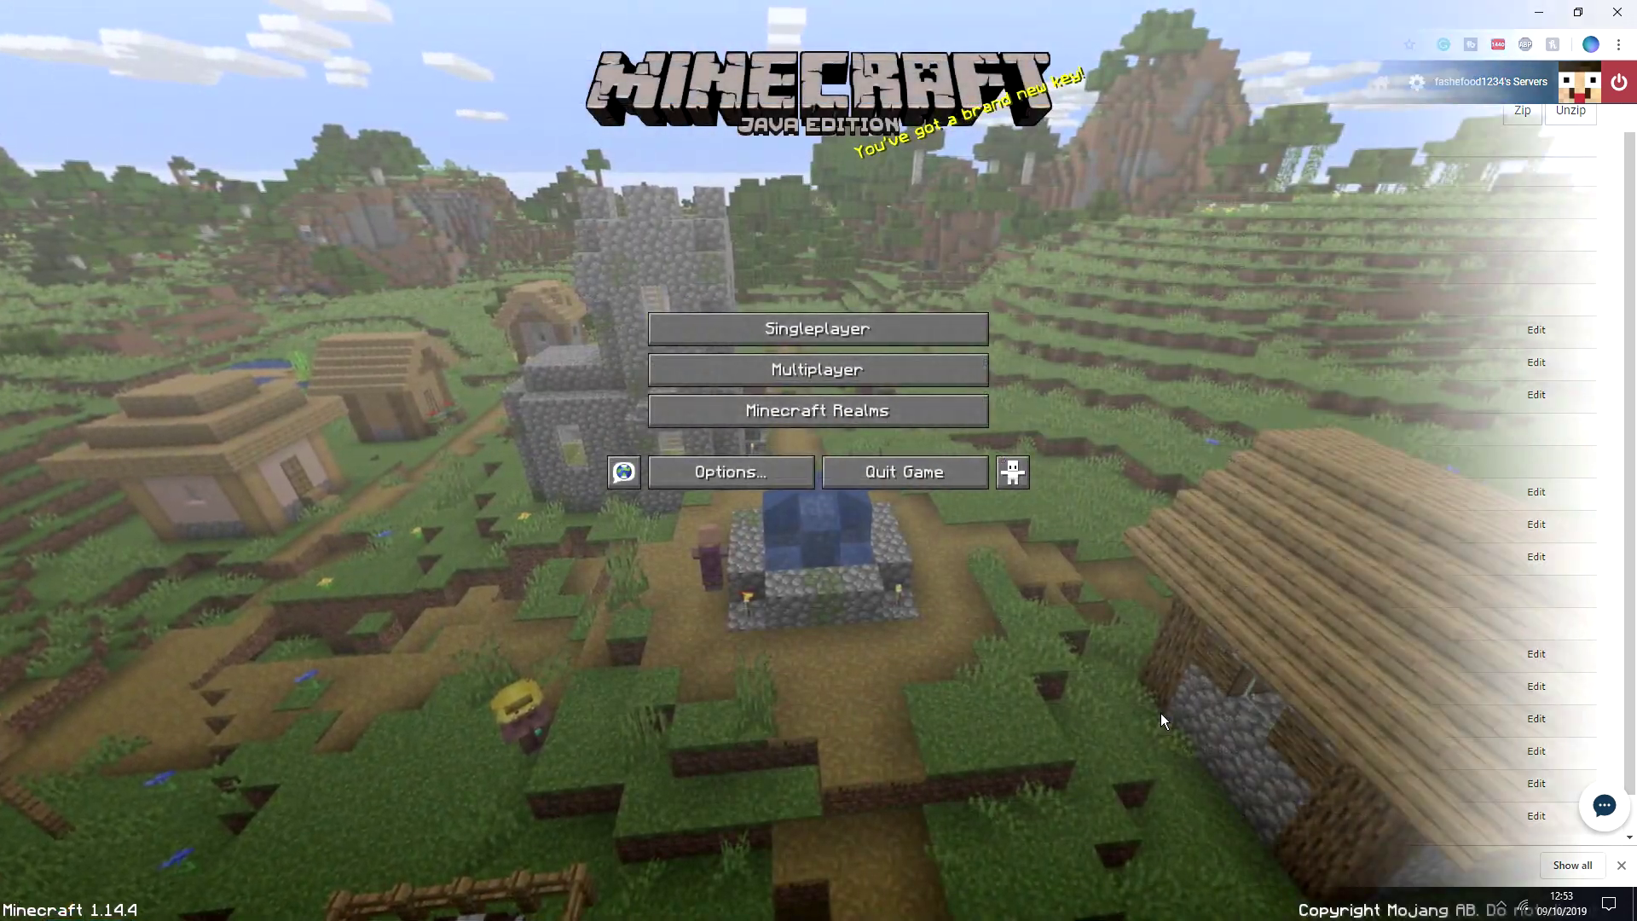
# Join My Apex Server from the Multiplayer server list.
pyautogui.click(758, 381)
pyautogui.click(708, 95)
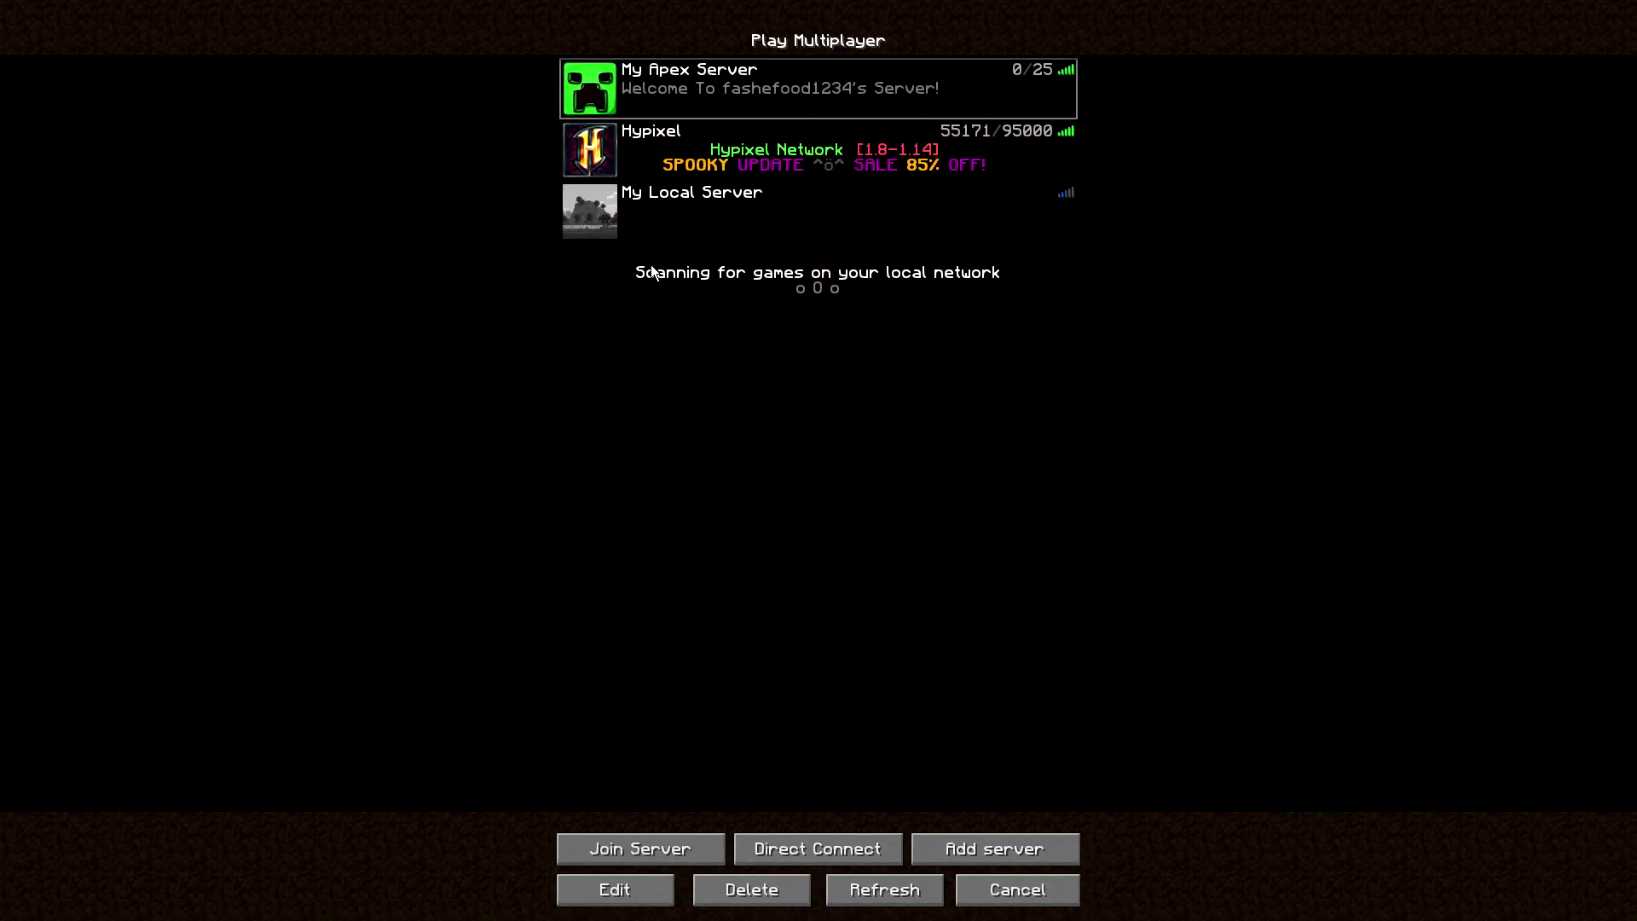
pyautogui.click(629, 848)
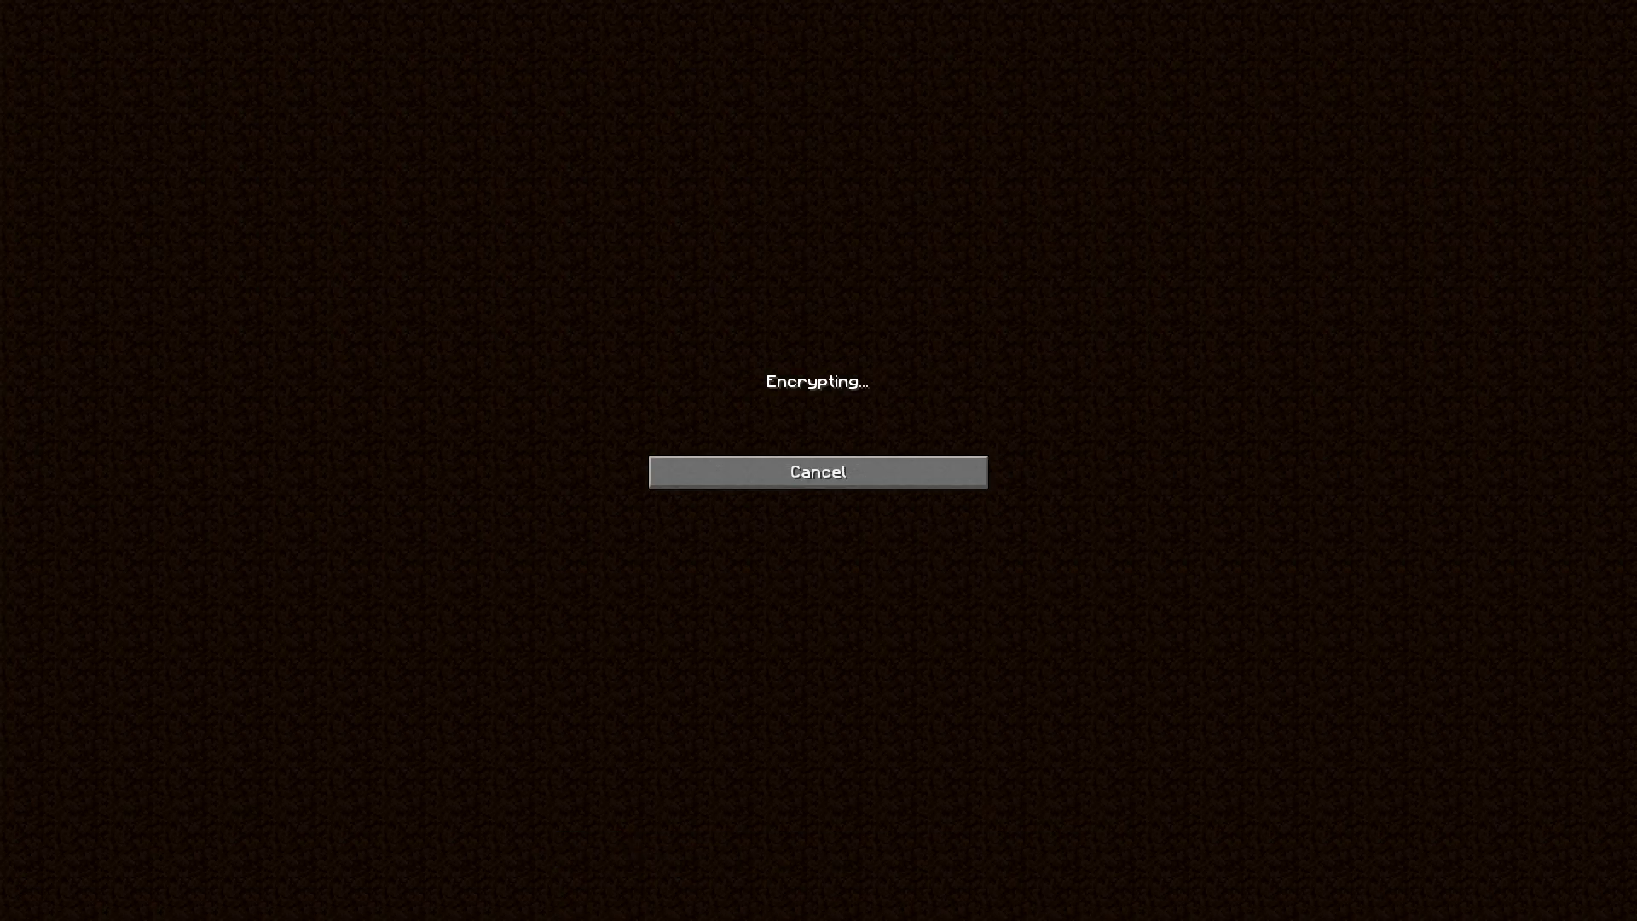
# Walk up the steps into the library and look straight up at the chandelier.
pyautogui.press('w')
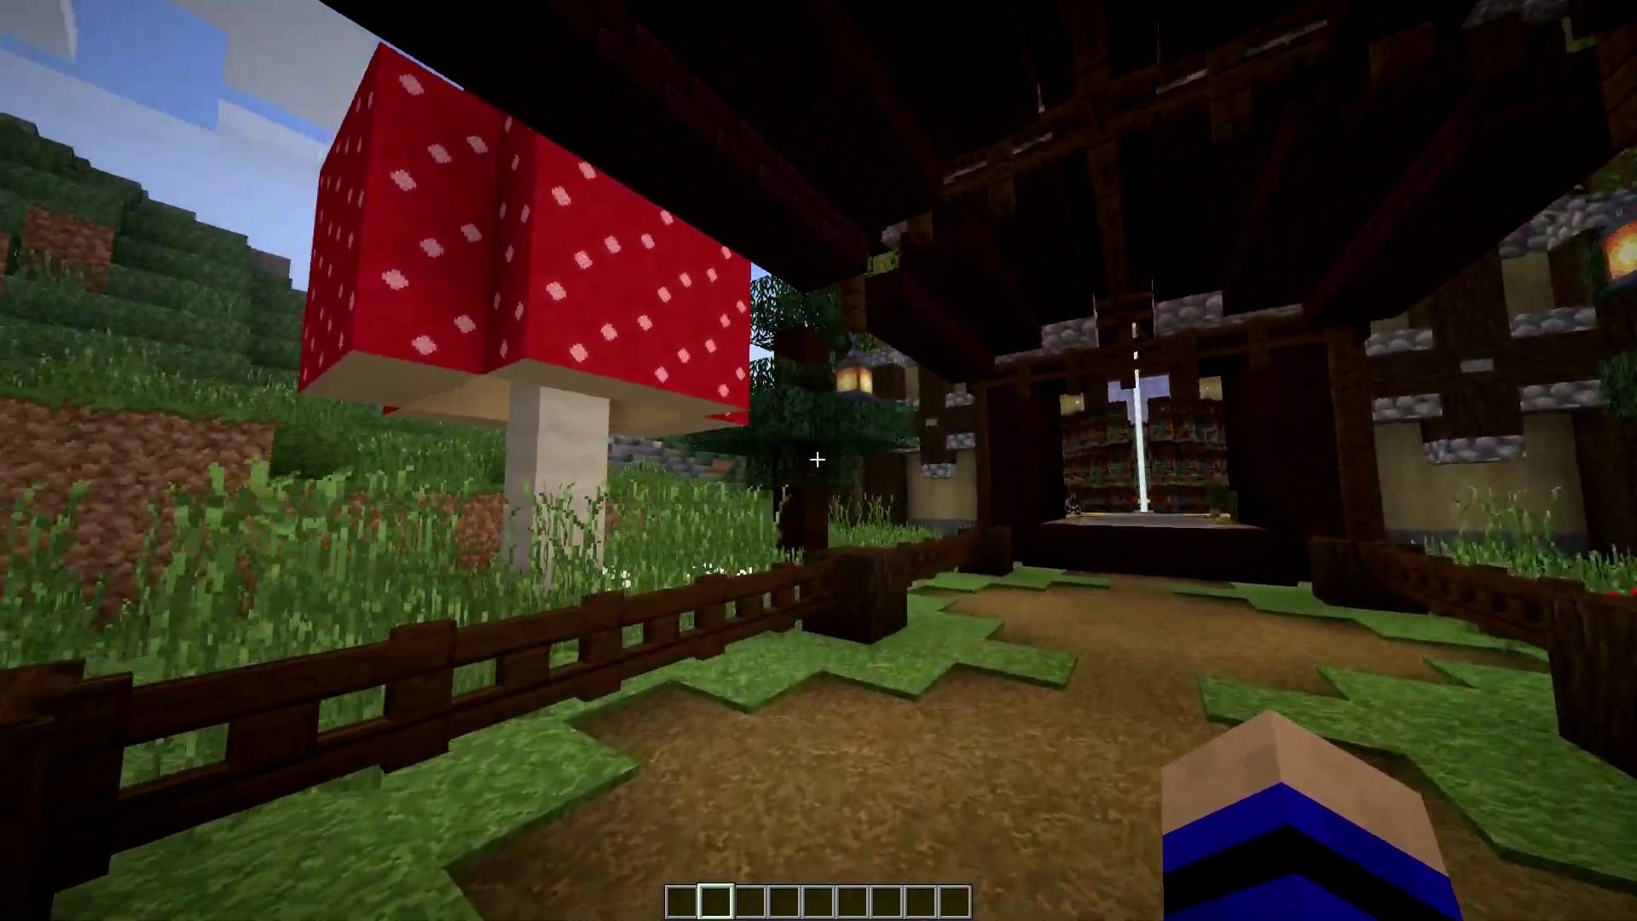
pyautogui.press('w')
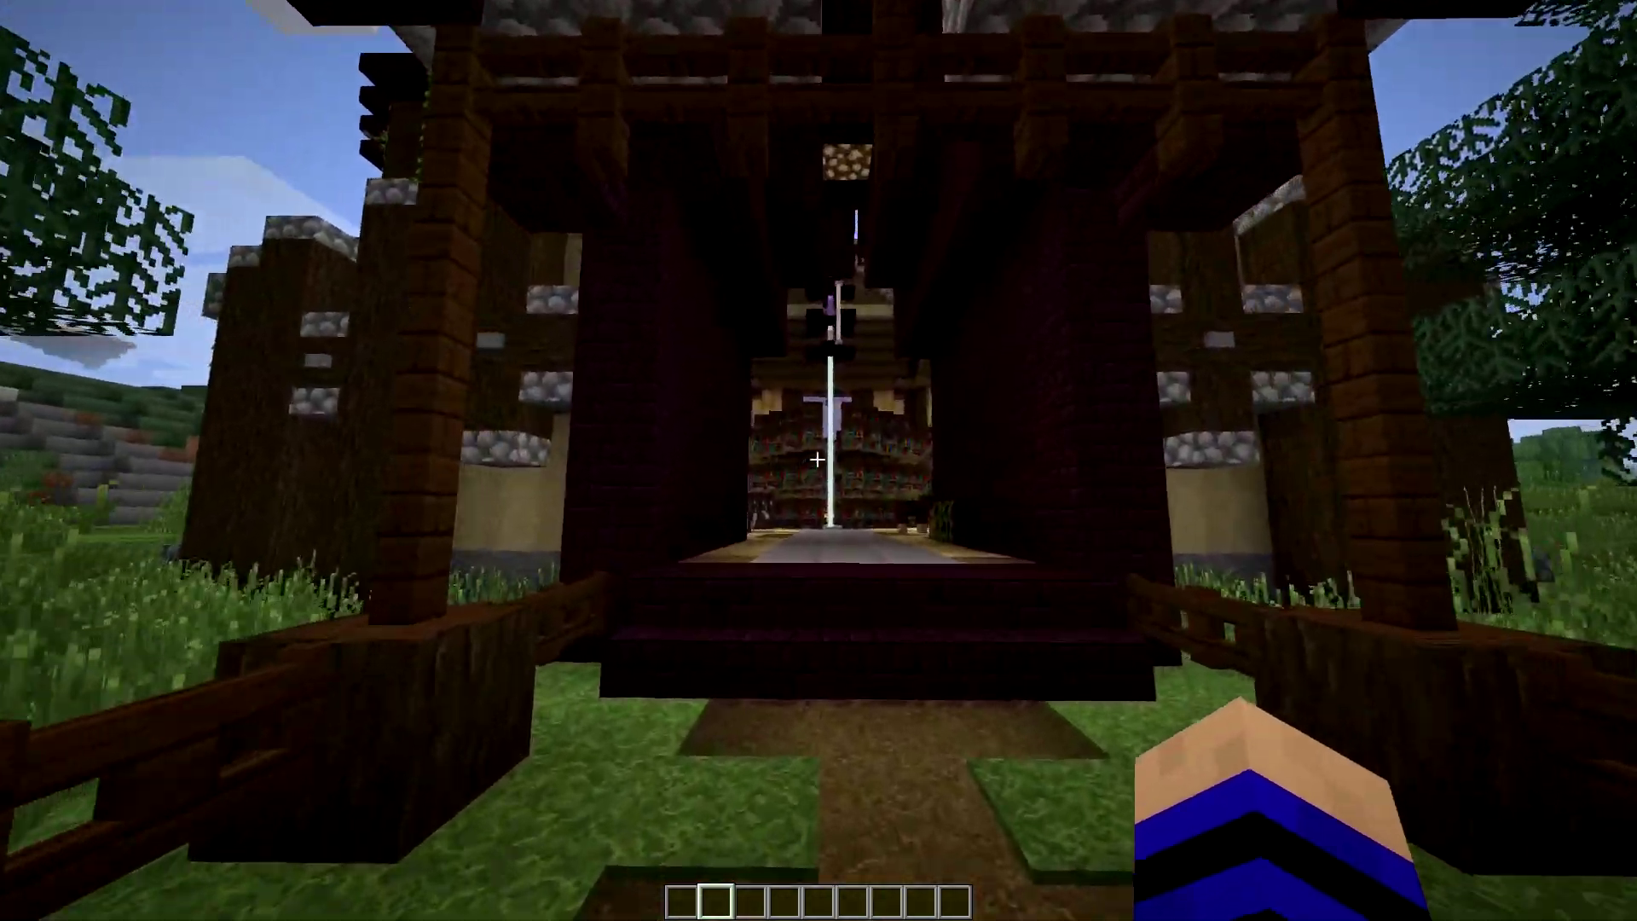
pyautogui.press('w')
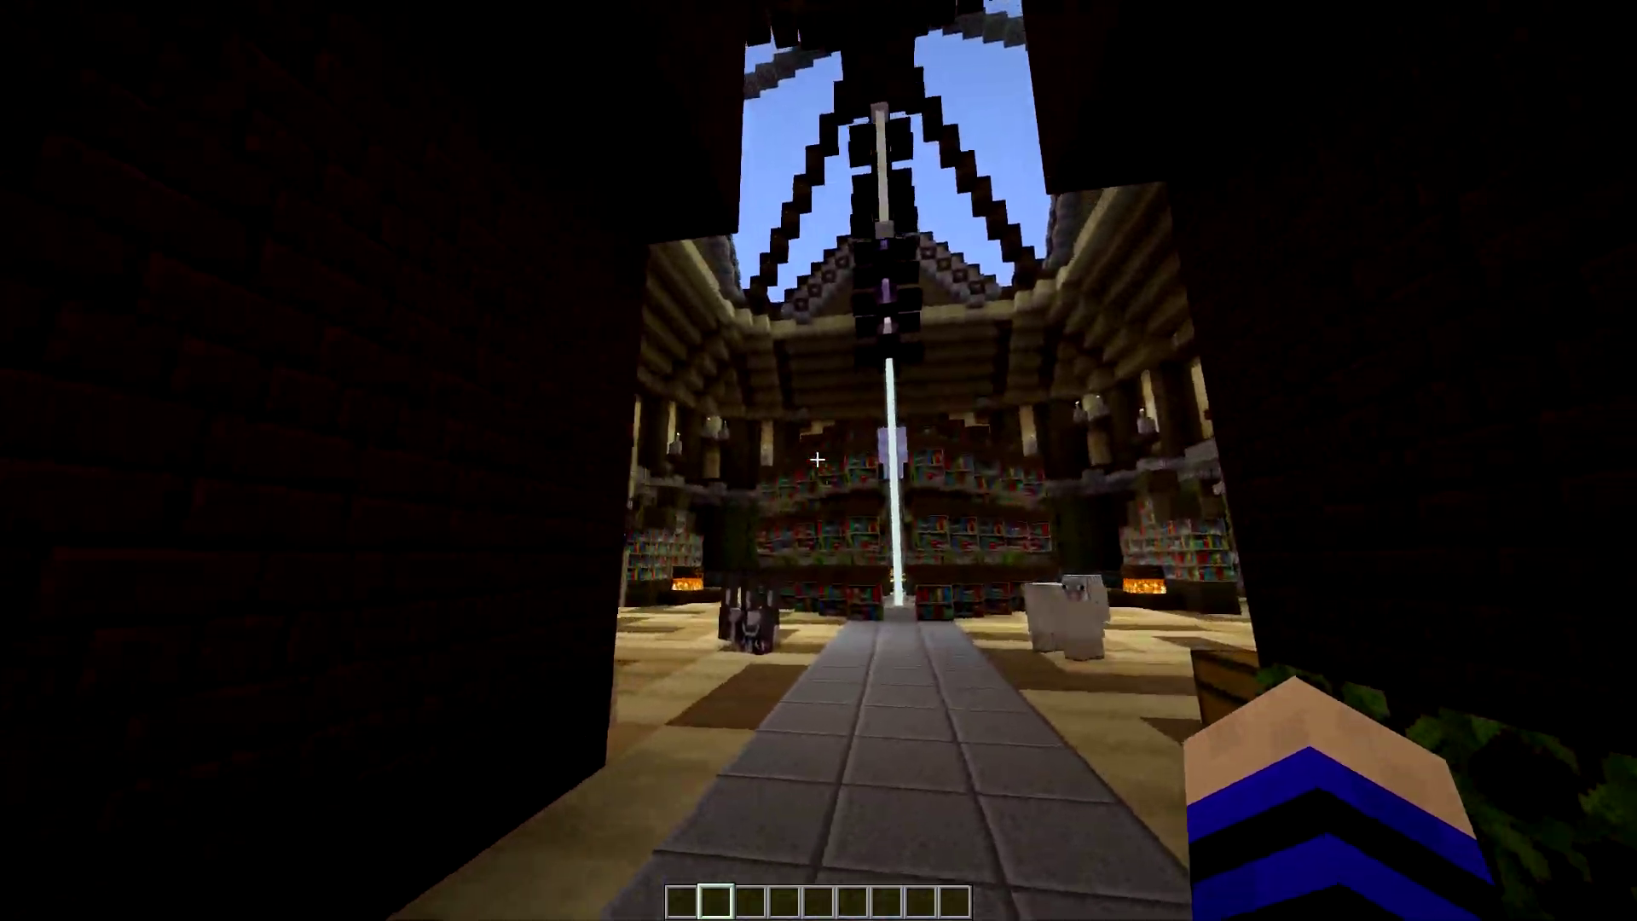
pyautogui.press('w')
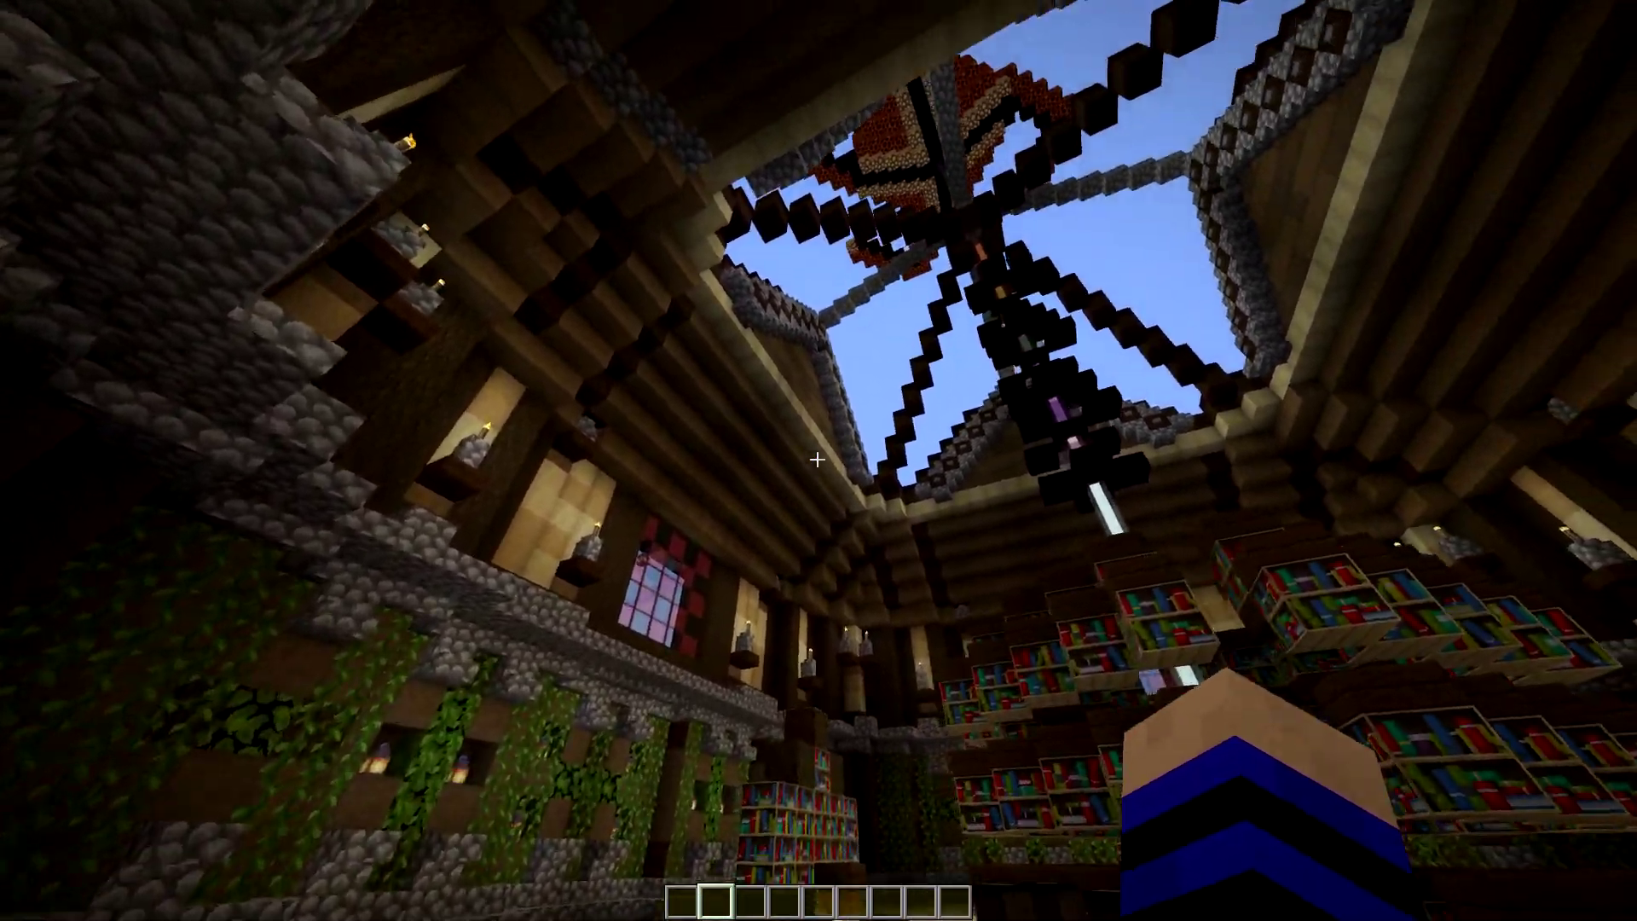
pyautogui.press('w')
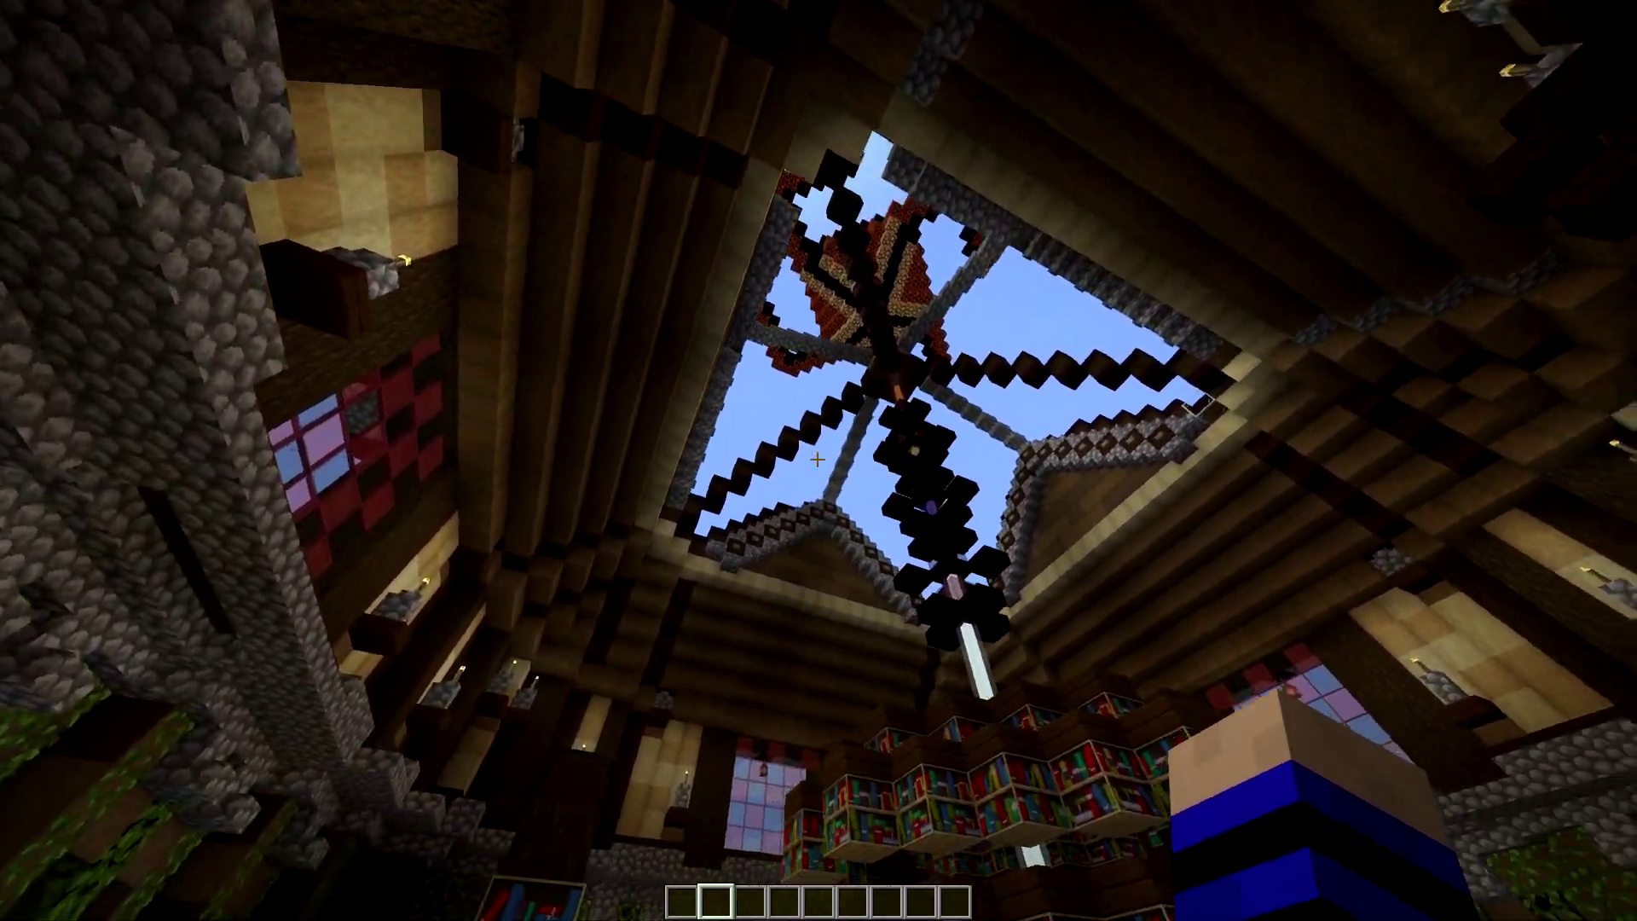